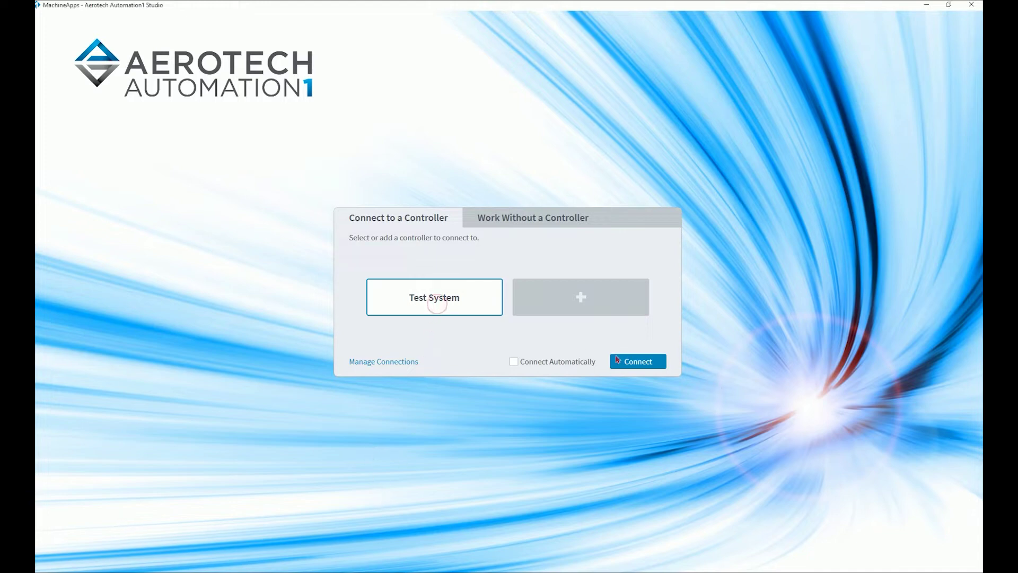
Connect to the Test System controller in the MachineApp Builder
left_click(631, 363)
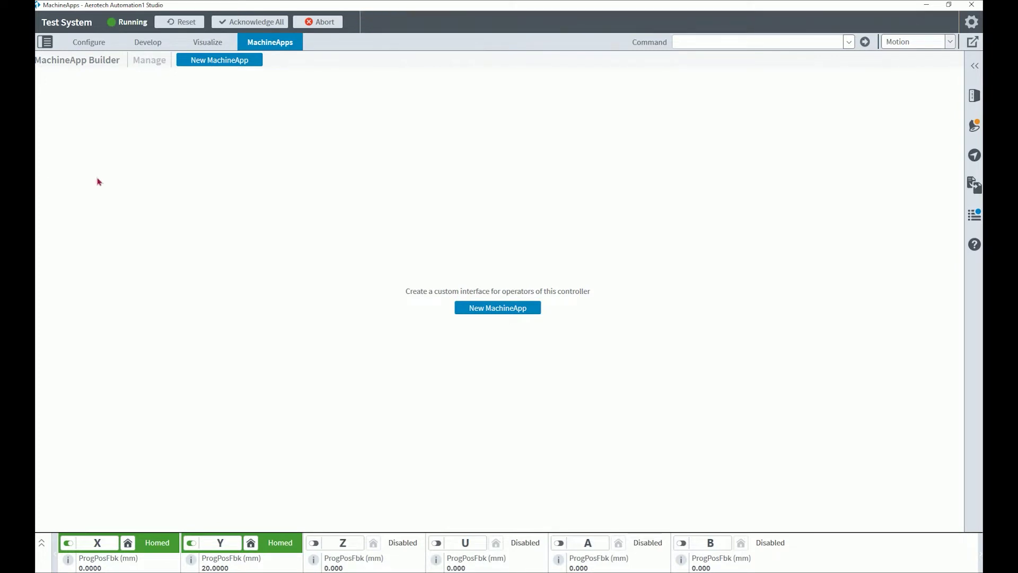
Create a MachineApp with a large-left, two-stacked layout plus Bottom and Right secondary panes
left_click(521, 313)
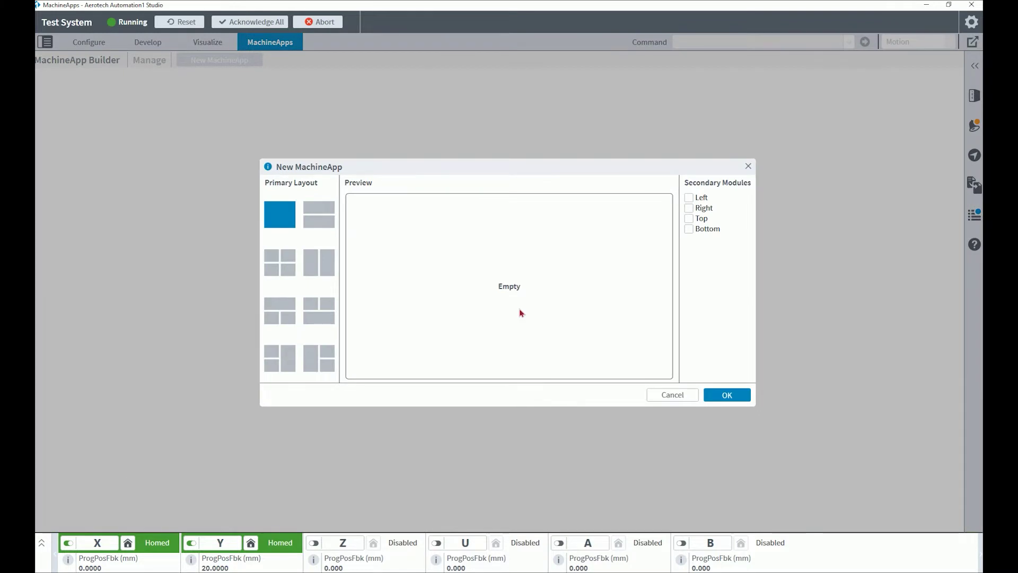
left_click(321, 366)
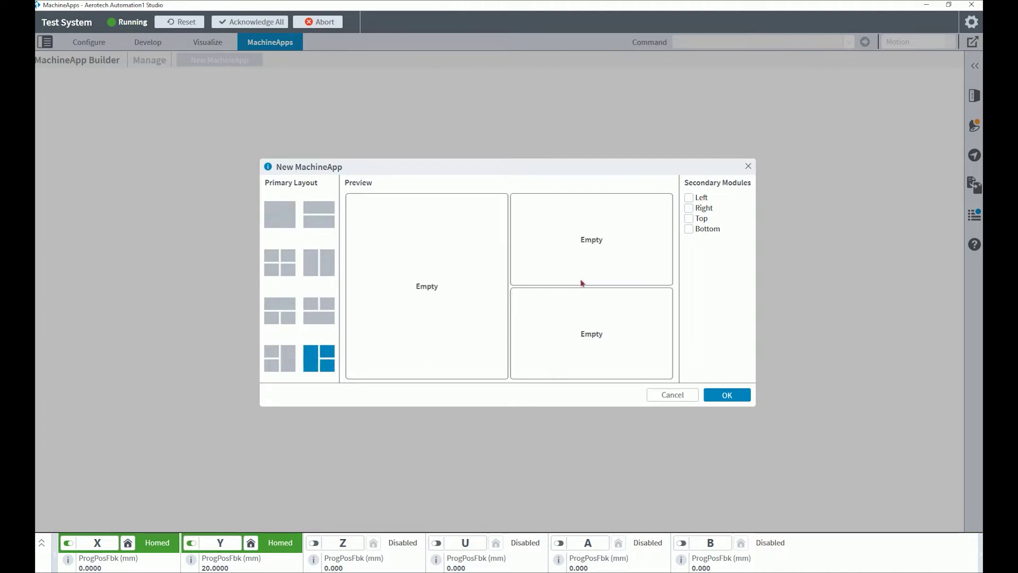
left_click(691, 230)
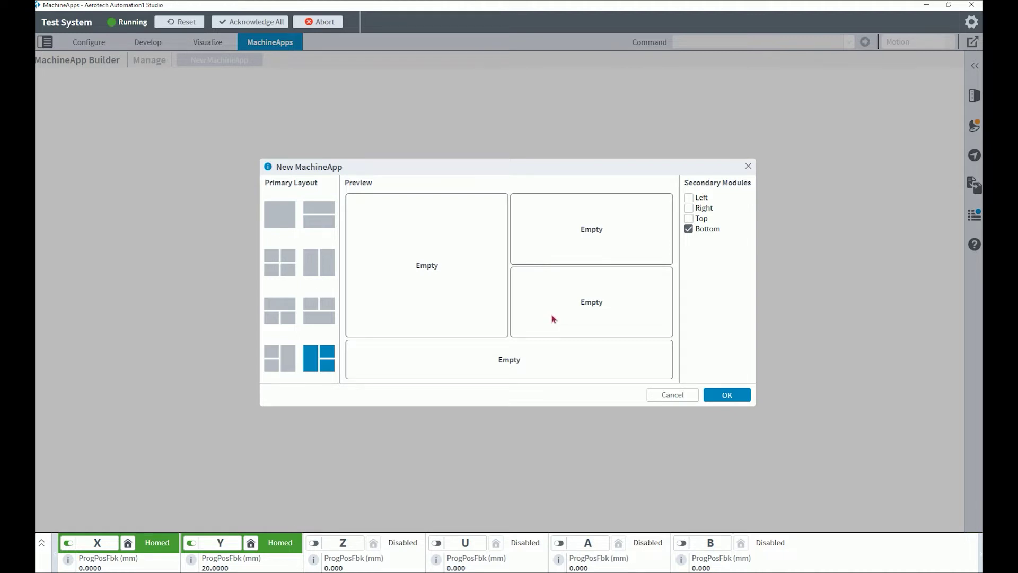
left_click(688, 208)
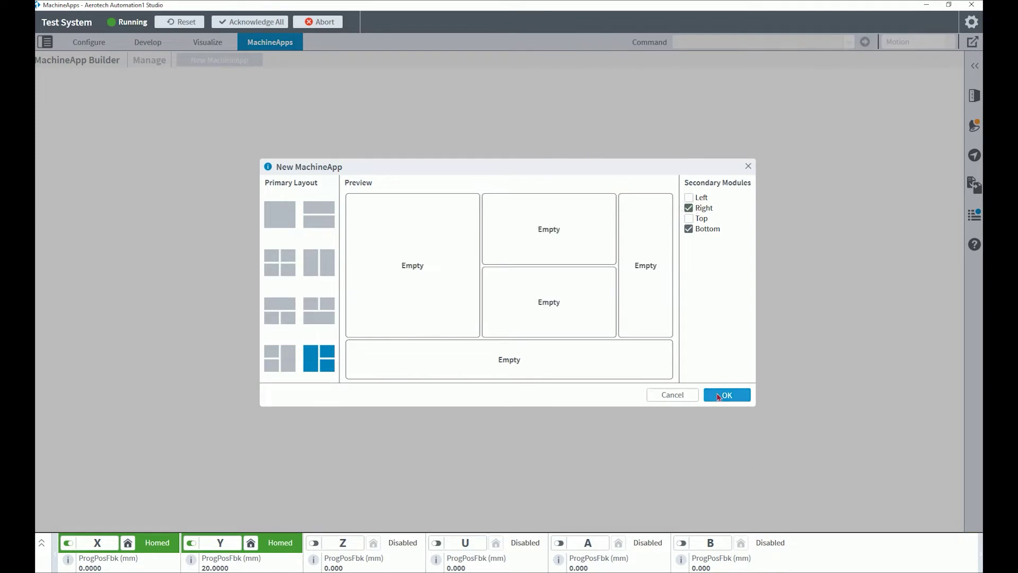
left_click(718, 396)
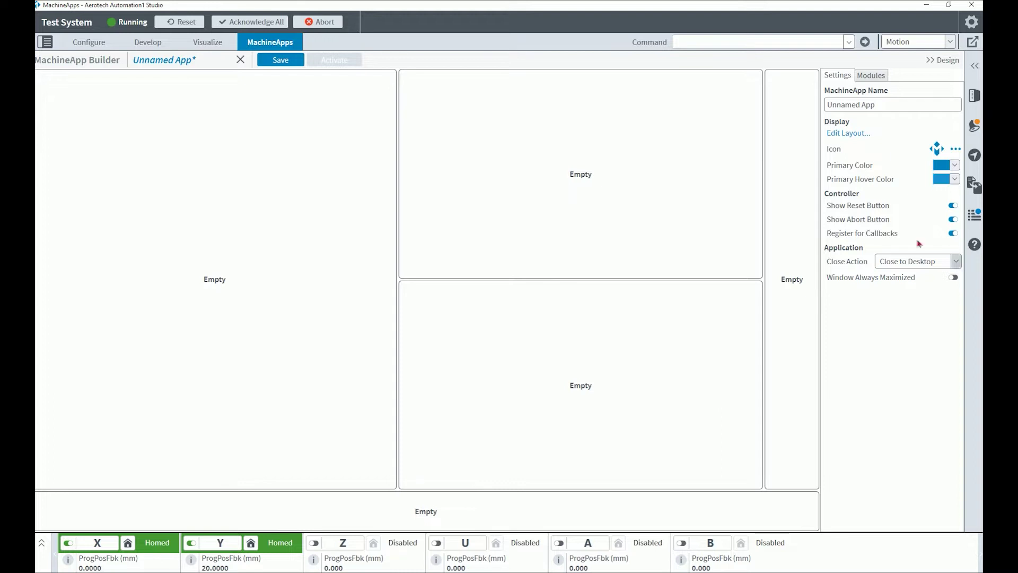
Rename the app from 'Unnamed App' to MachineInterface
left_click(878, 104)
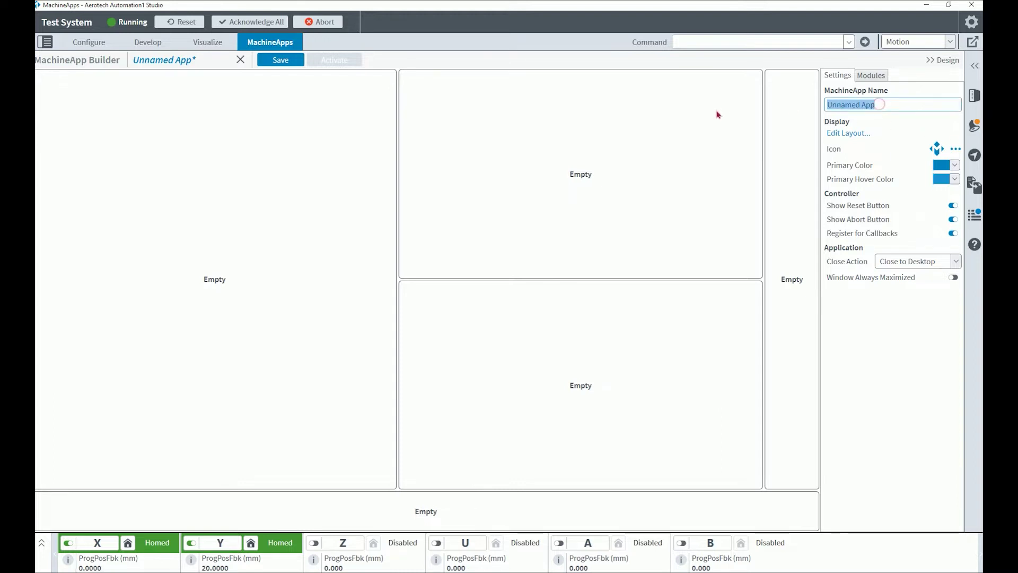
type("Mac")
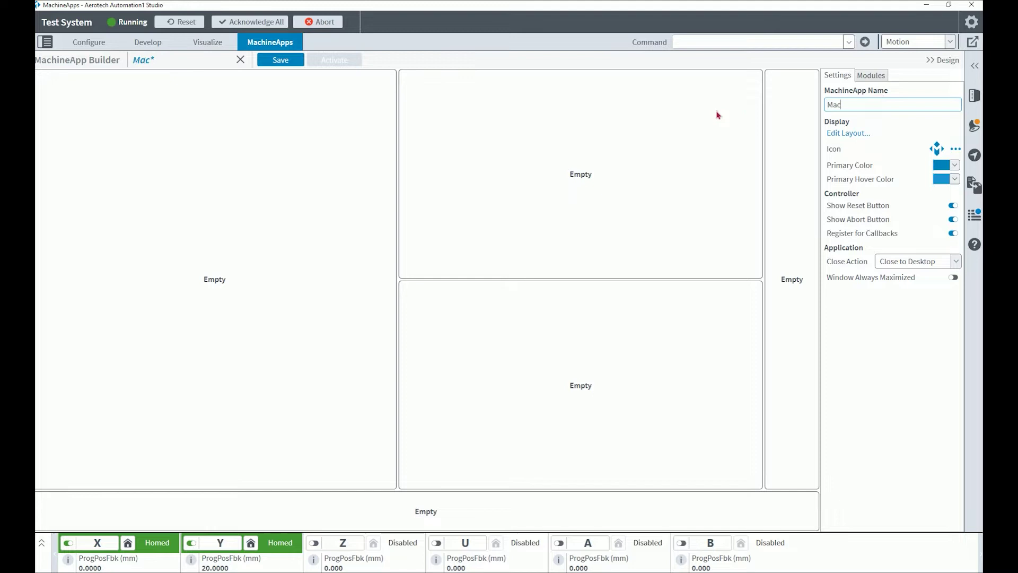
type("hineInterface")
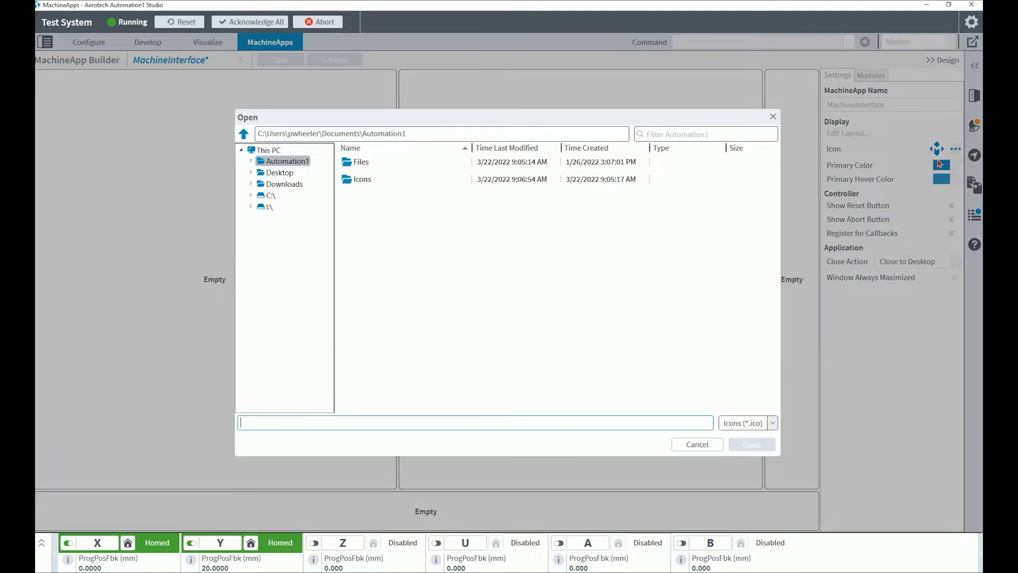
Set the app icon to w_logo_xhk_icon.ico from the Icons folder
left_click(937, 150)
left_click(363, 181)
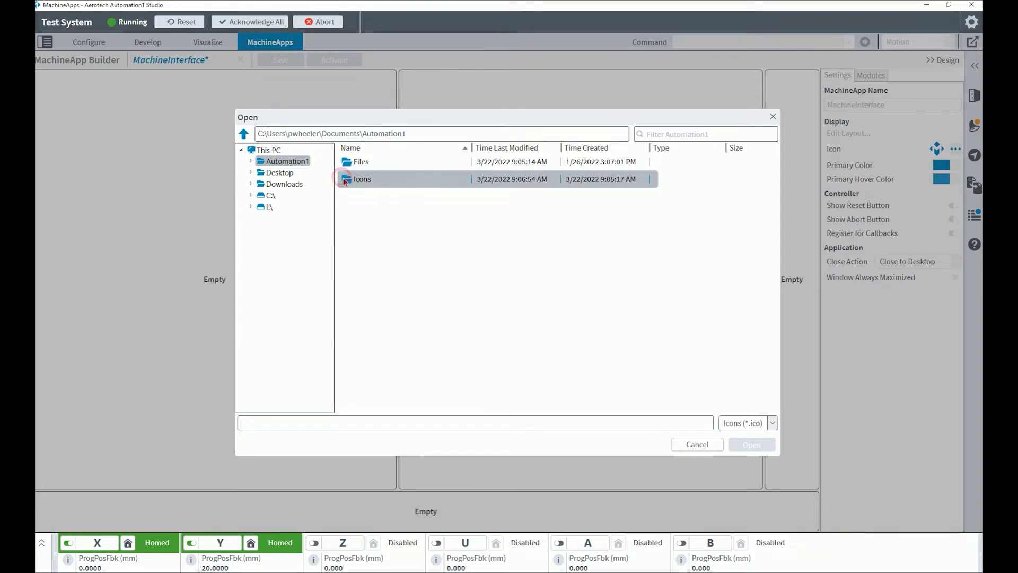
double_click(346, 180)
left_click(345, 181)
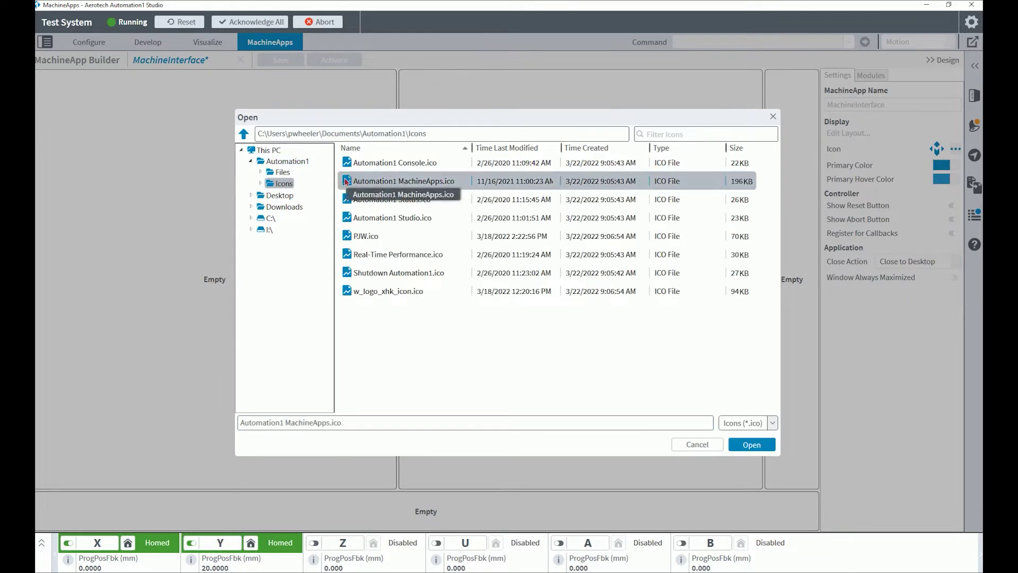
left_click(355, 294)
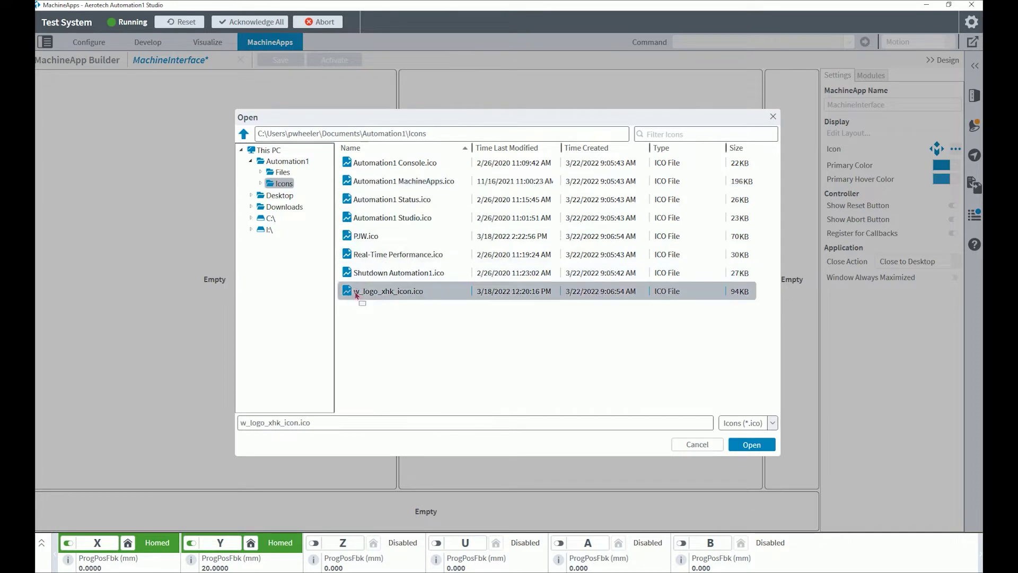
left_click(751, 445)
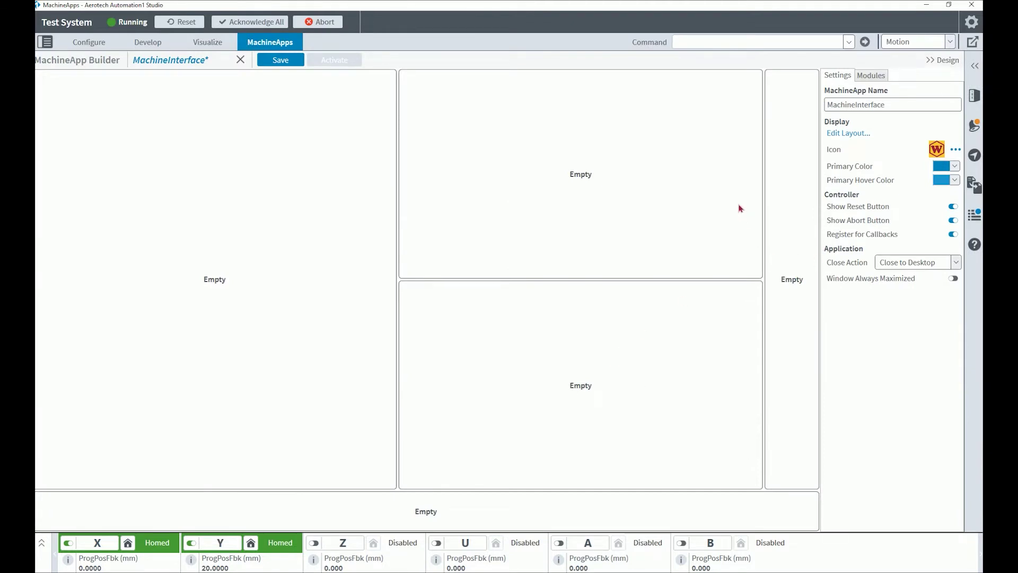
Make the primary colour red and hover colour bright yellow, and enable controller callback registration
left_click(952, 167)
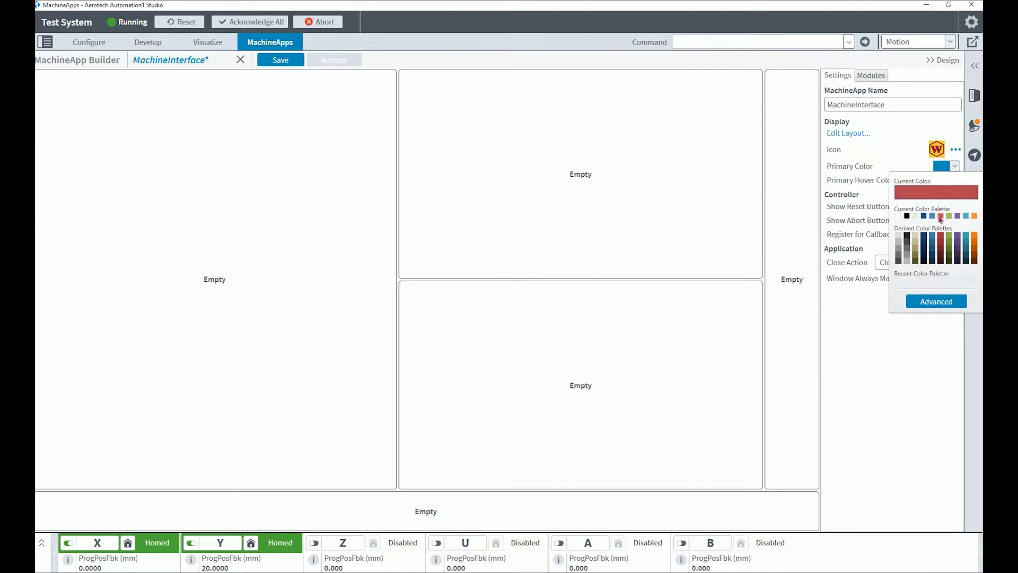
left_click(941, 243)
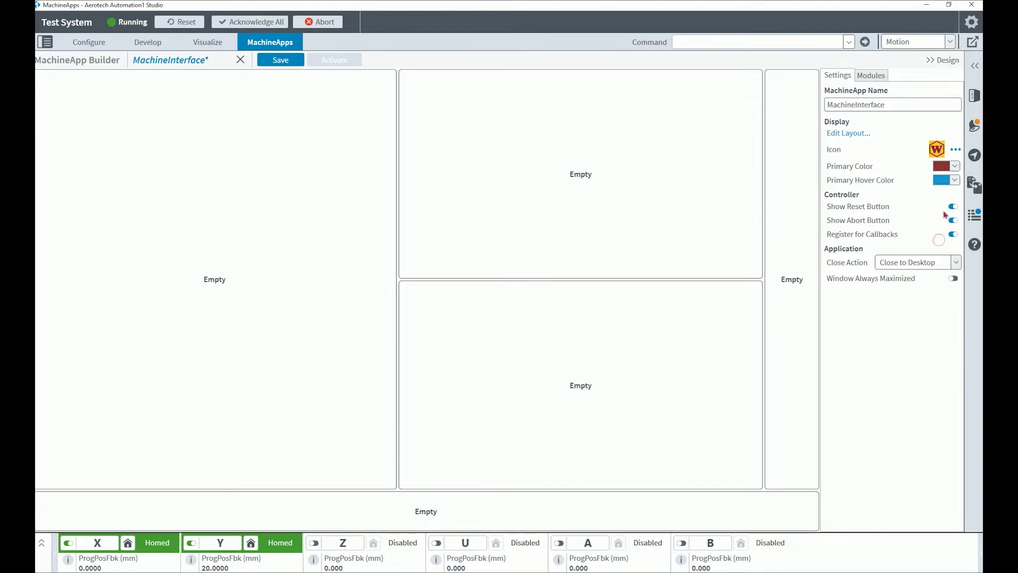
left_click(955, 181)
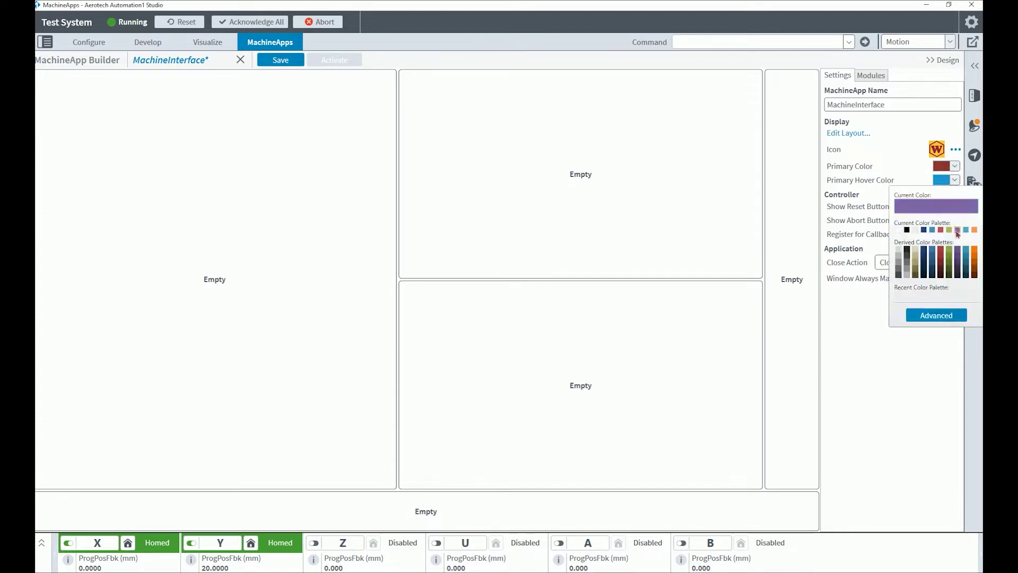
left_click(927, 317)
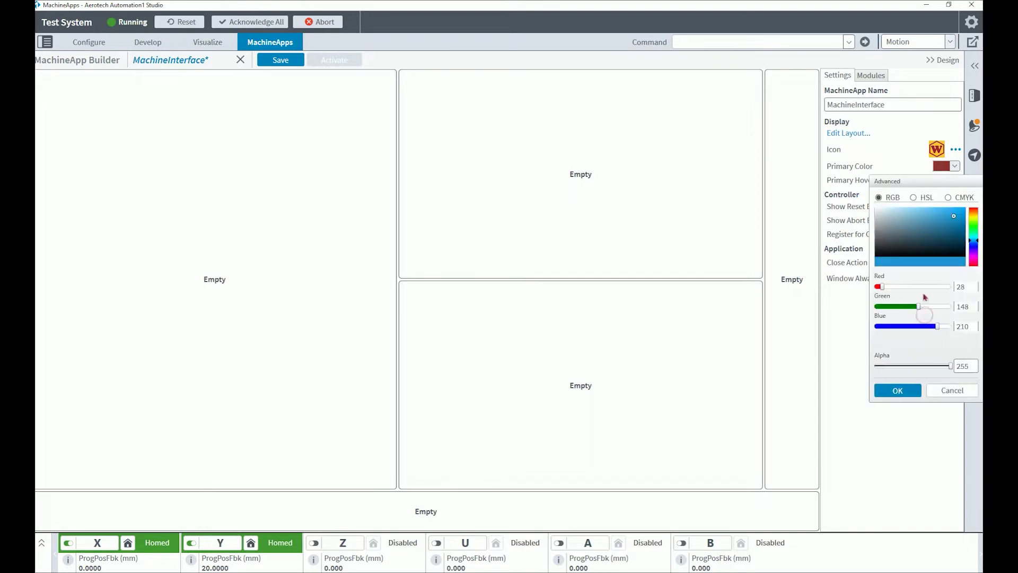
left_click(973, 218)
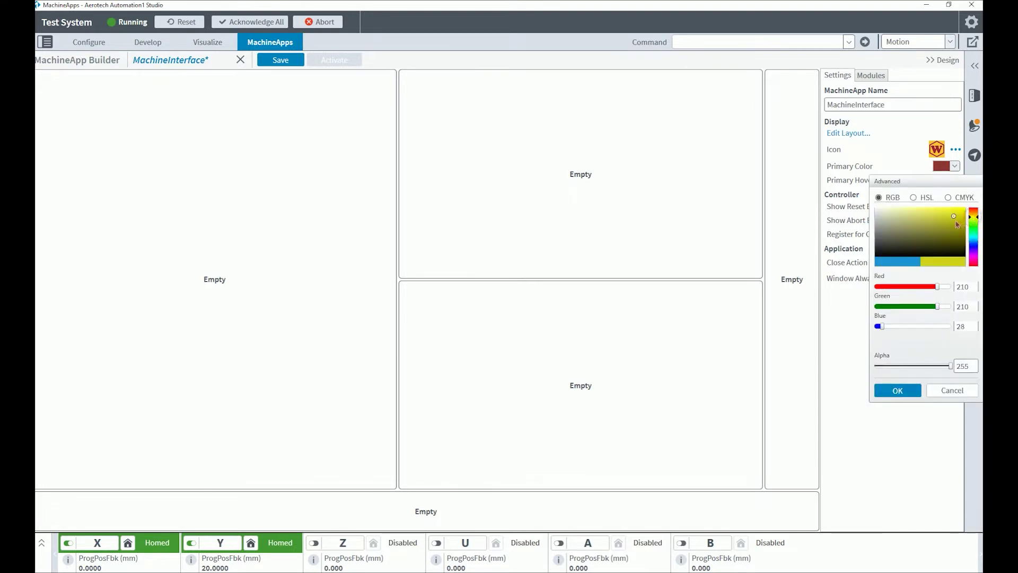
mouse_move(954, 218)
left_mouse_down()
mouse_move(961, 209)
mouse_move(982, 214)
mouse_move(961, 211)
left_mouse_up()
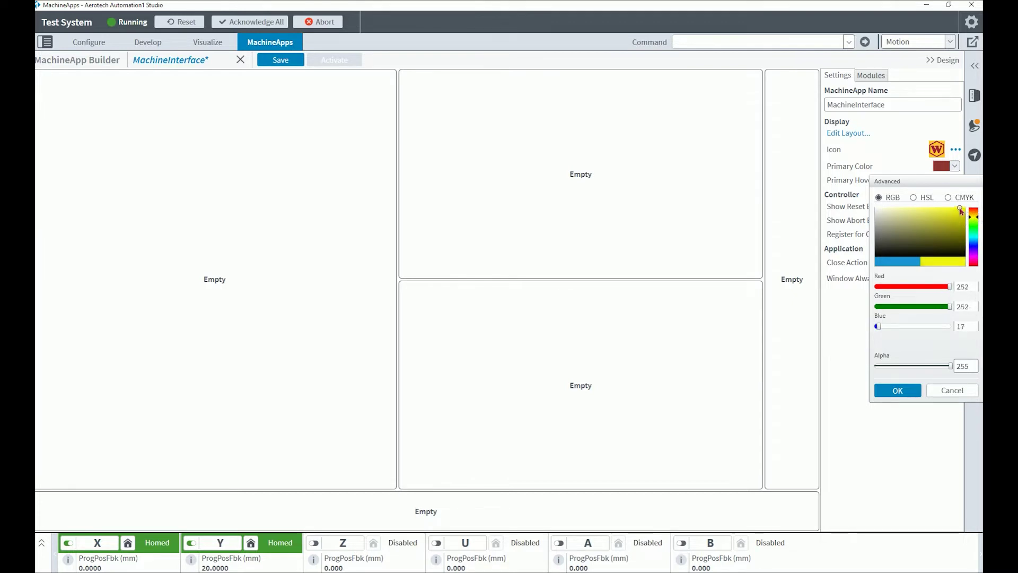
left_click(912, 395)
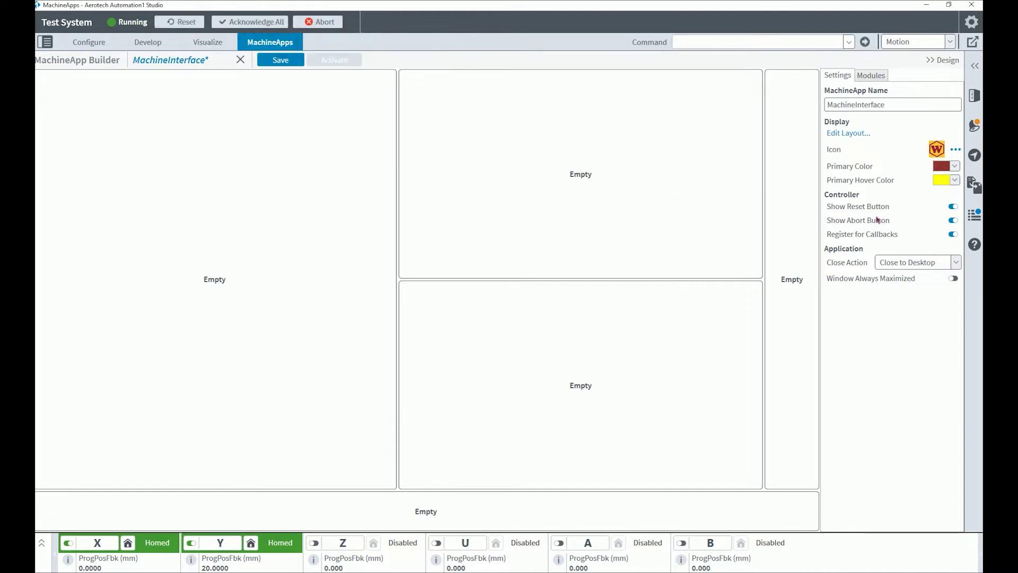
left_click(951, 238)
Set Close Action to Return to Launchpad and save MachineInterface
left_click(956, 265)
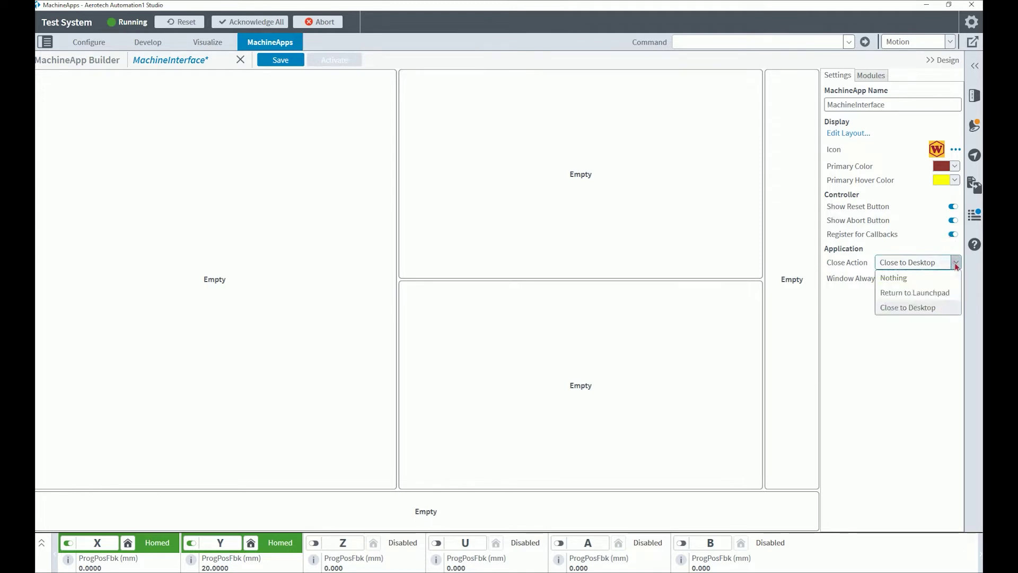
left_click(928, 298)
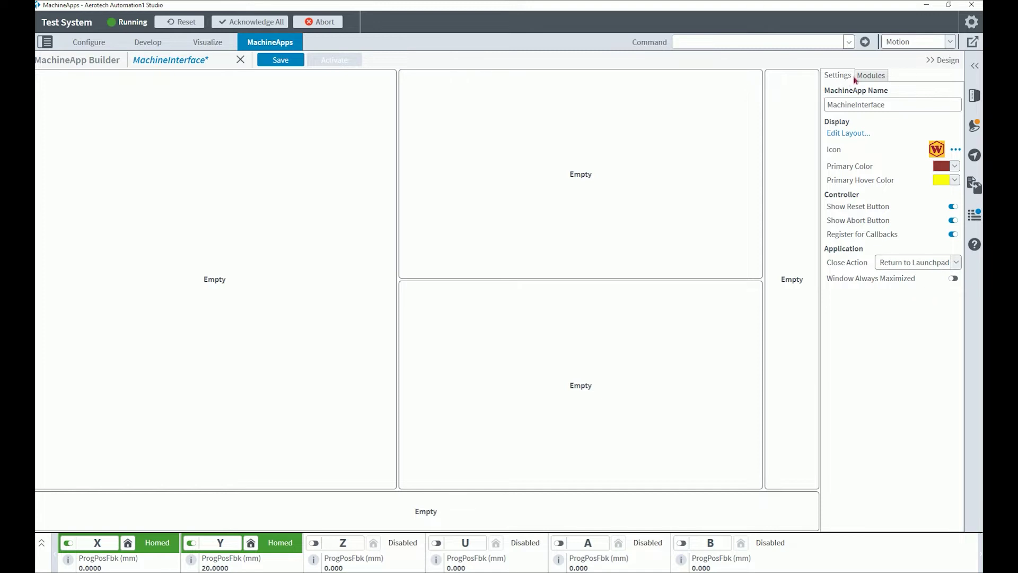
left_click(281, 60)
left_click(881, 77)
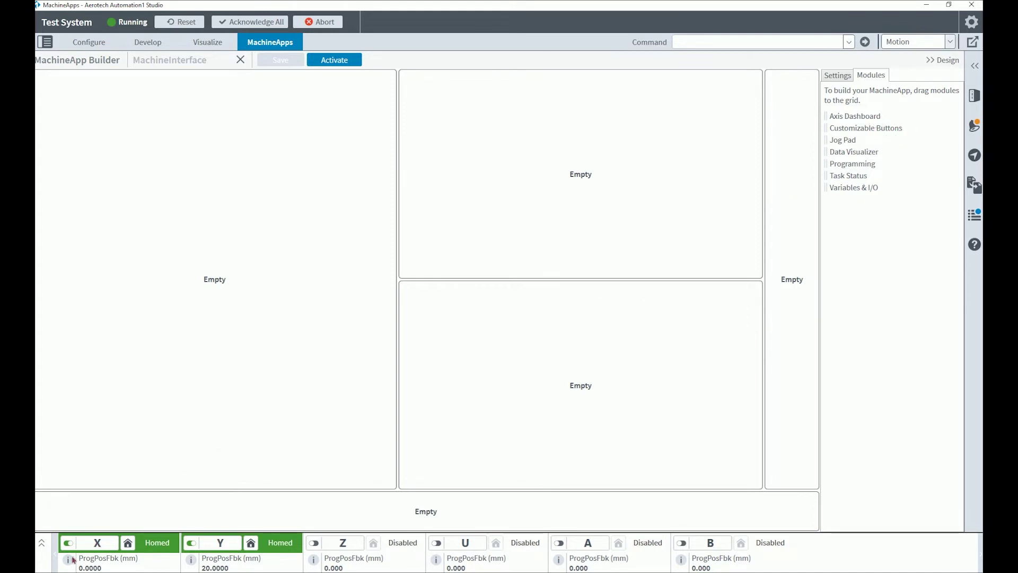
Drop the Axis Dashboard into the bottom pane and preview its axis jog rows
left_click(41, 542)
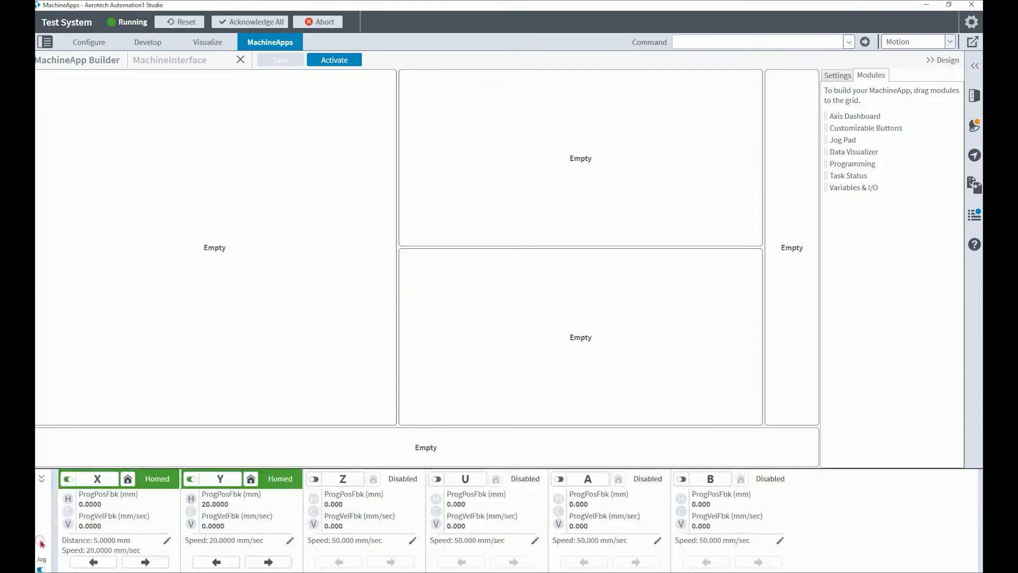
left_click(45, 478)
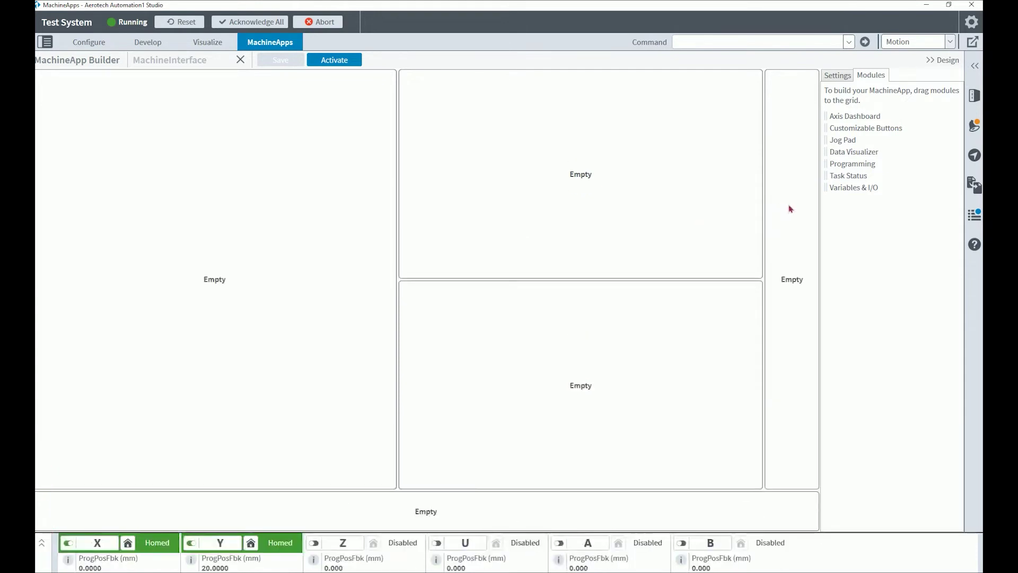
left_click_drag(869, 118, 420, 510)
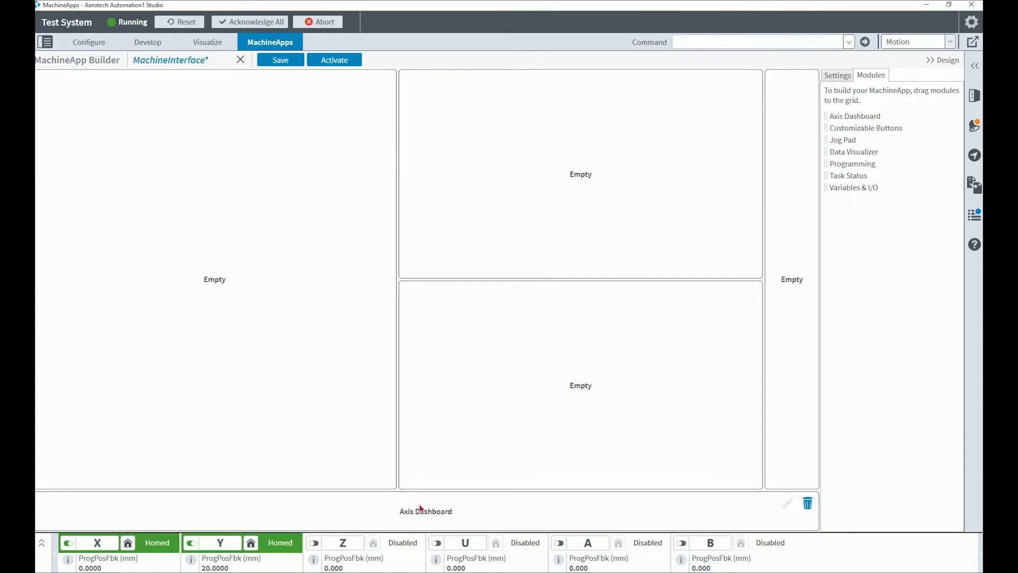
left_click(42, 542)
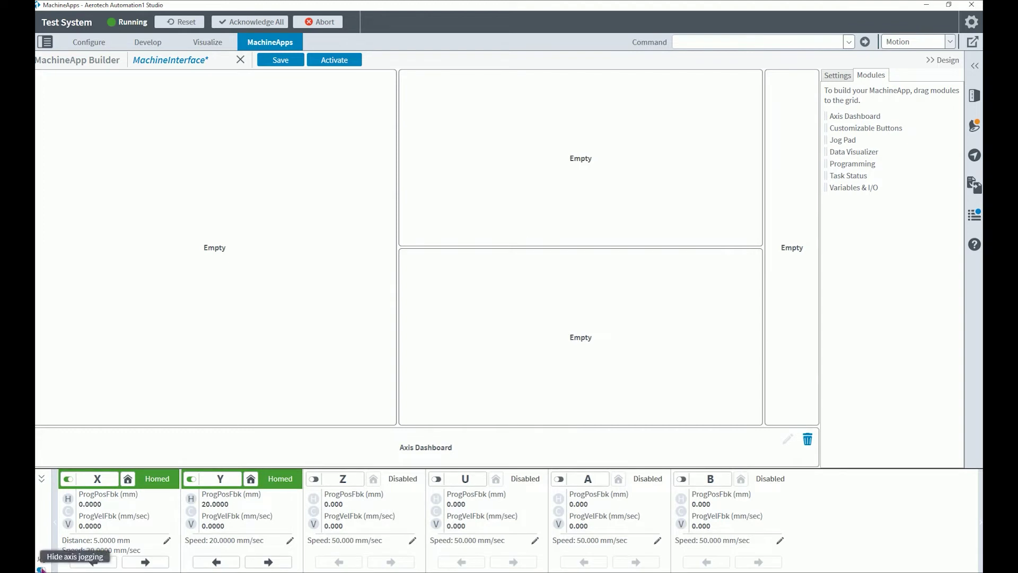
left_click(41, 568)
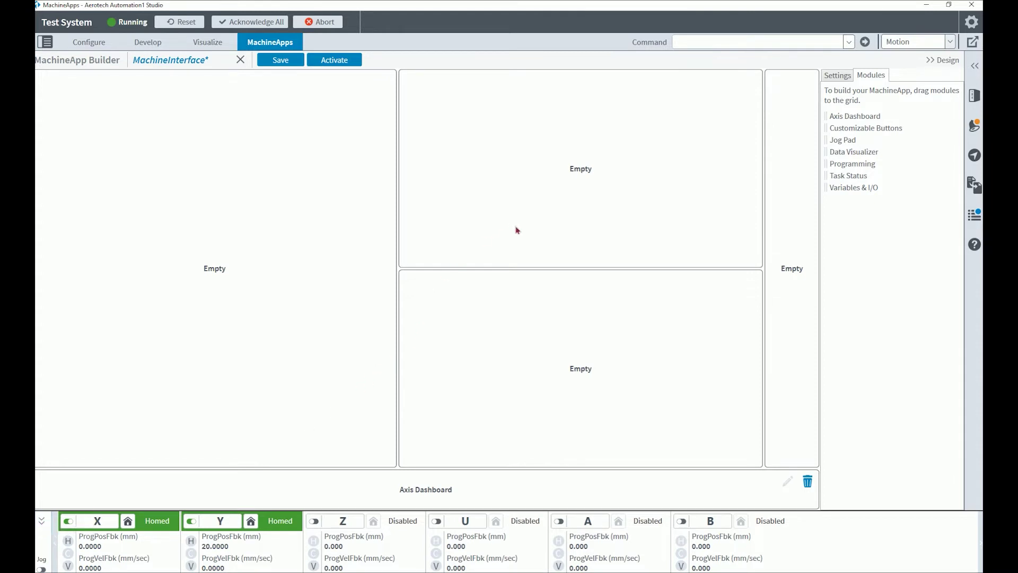
Add Customizable Buttons to the right pane; label Test Button 1 'Move X 10' running MoveLinear(X,10)
left_click_drag(846, 128, 785, 161)
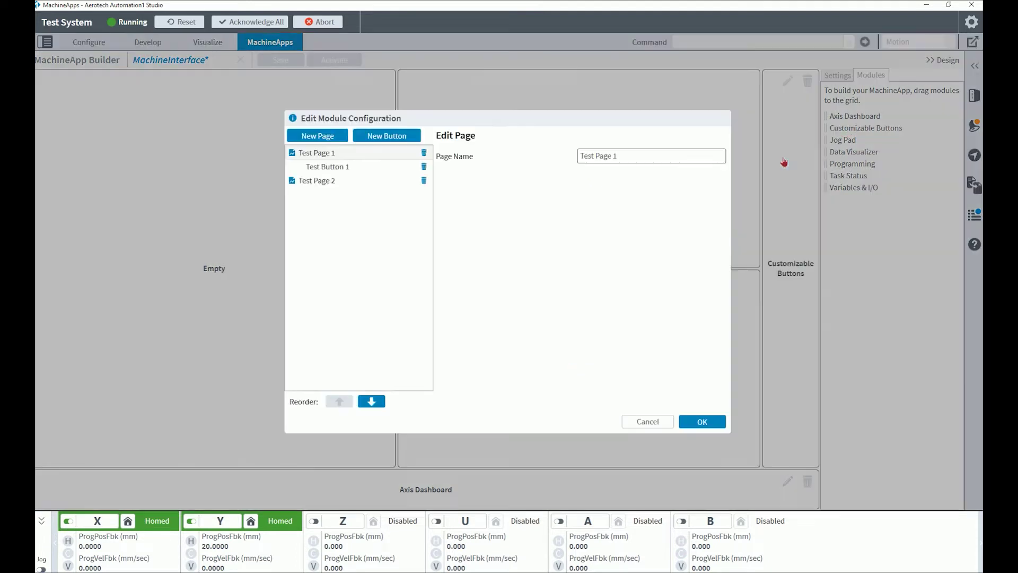
left_click(354, 171)
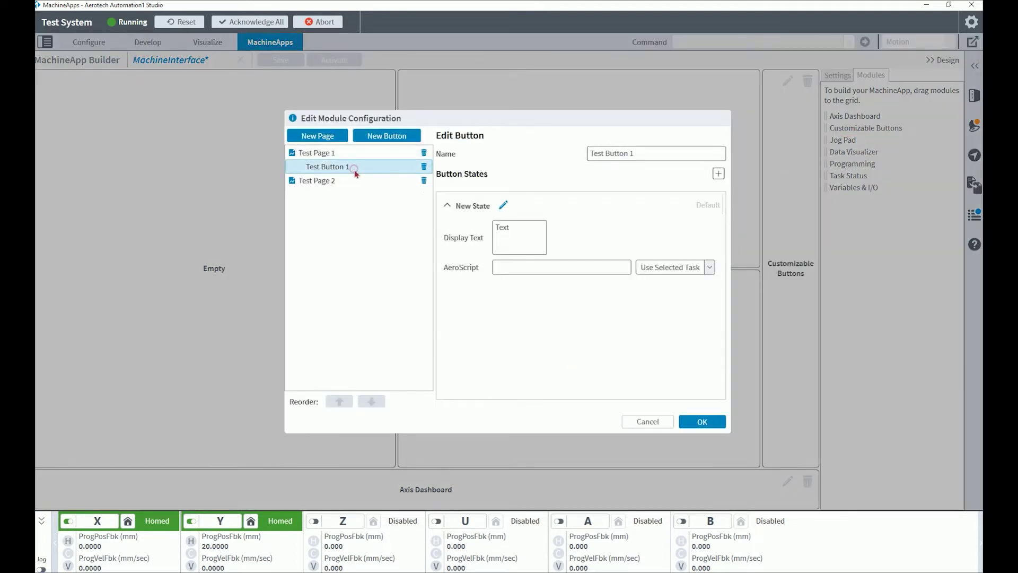
left_click(513, 268)
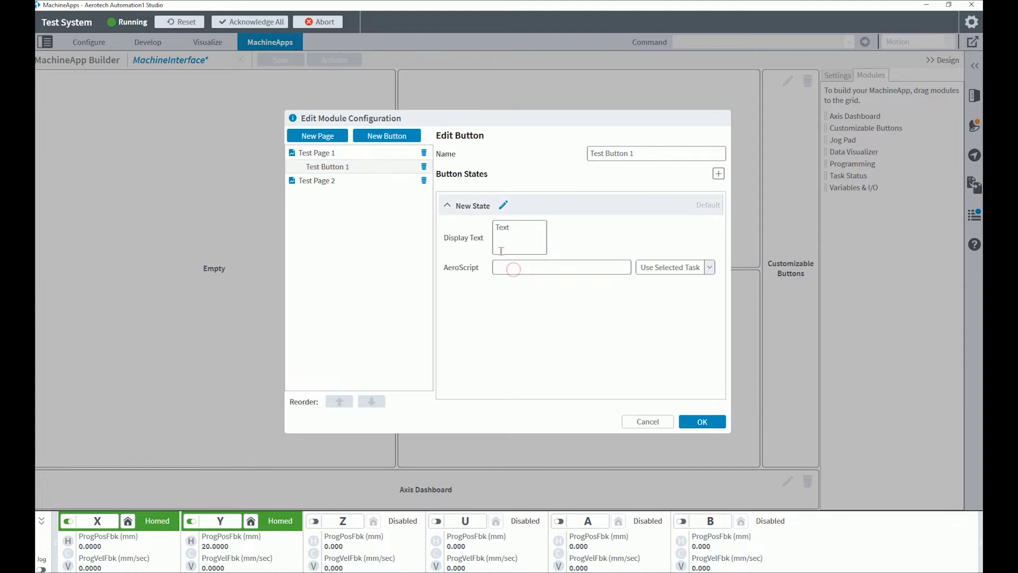
left_click(515, 227)
type("Move X 10")
left_click(508, 267)
type("Mov")
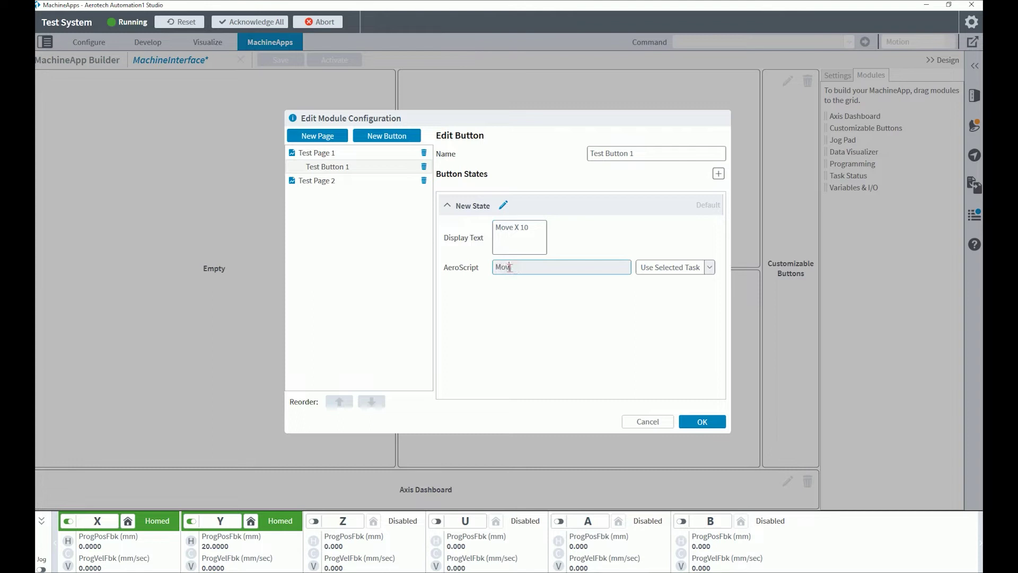
type("eLinear(X,10")
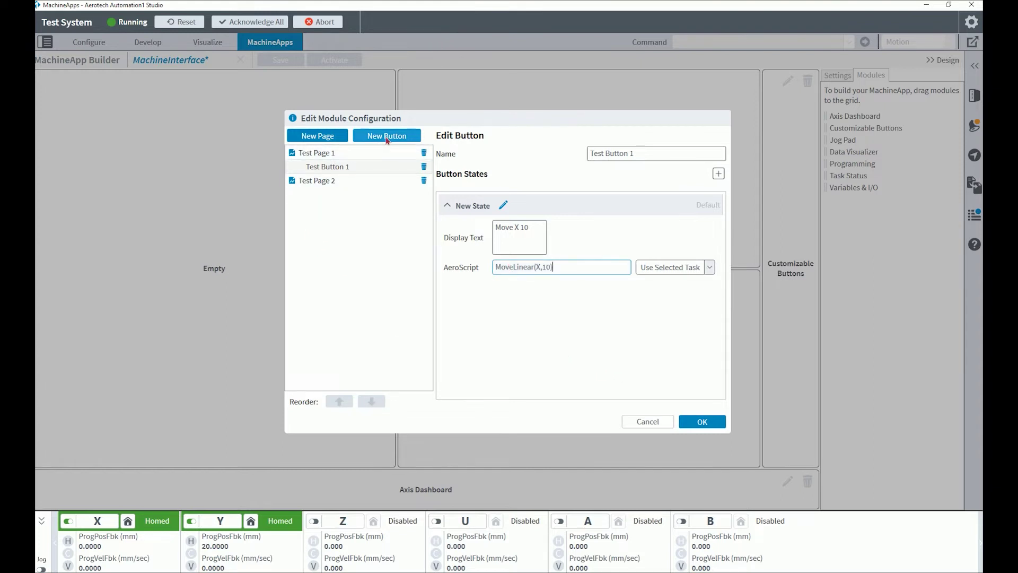
Add a second button 'Move Y 10' running MoveLinear(Y,10) and close the button editor
left_click(387, 137)
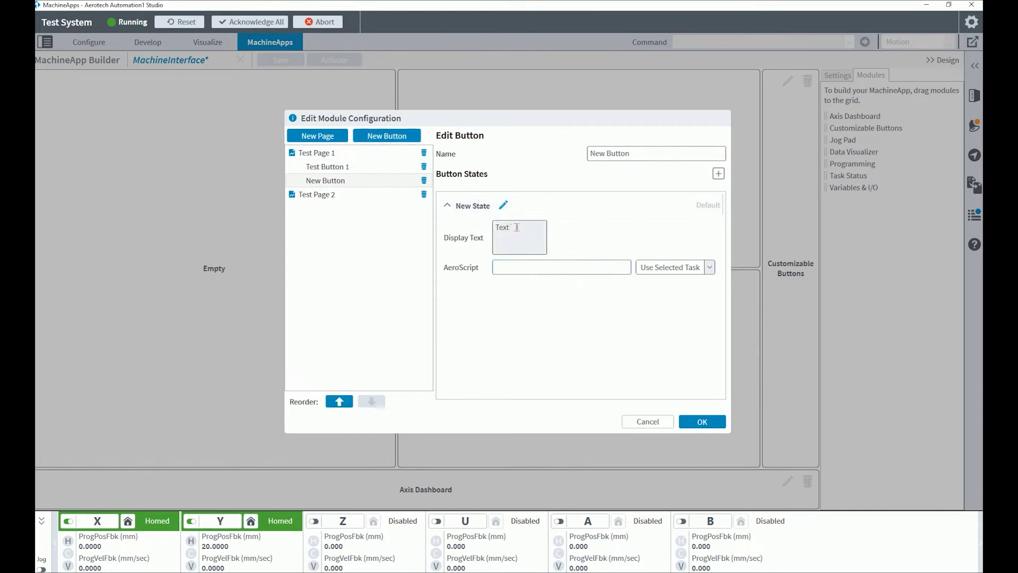
left_click_drag(518, 227, 498, 228)
type("Move Y 10")
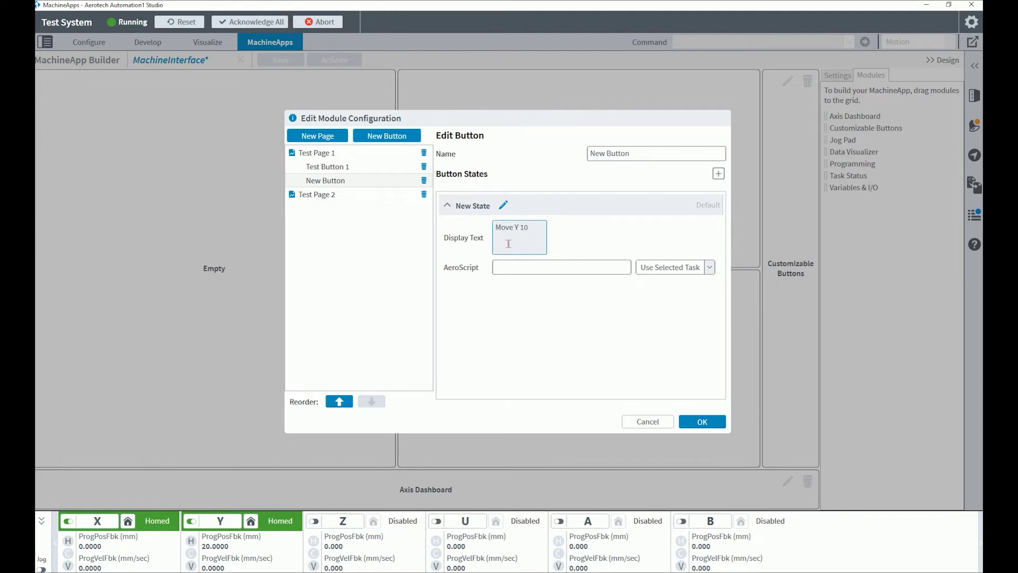
left_click(512, 267)
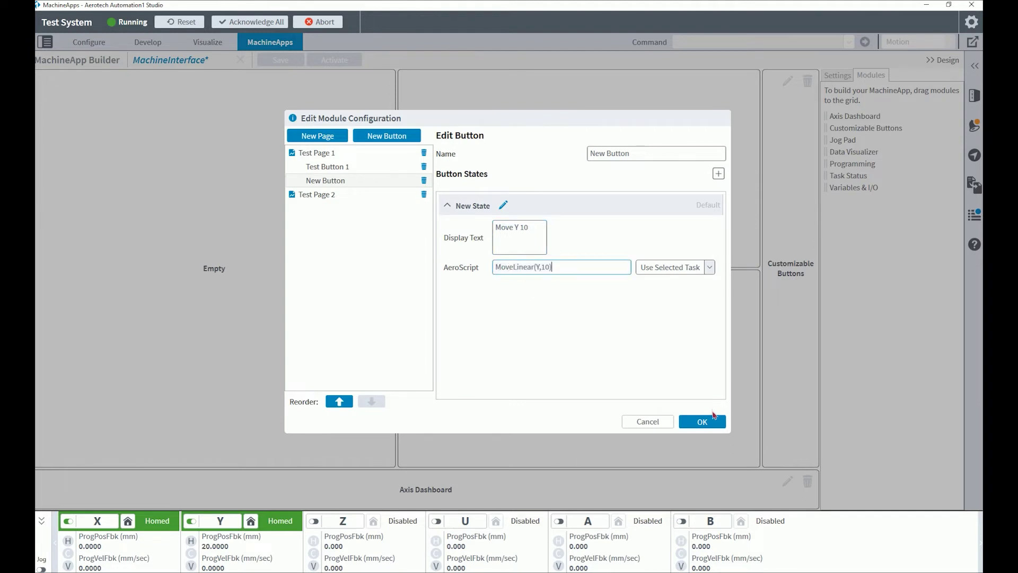
left_click(709, 422)
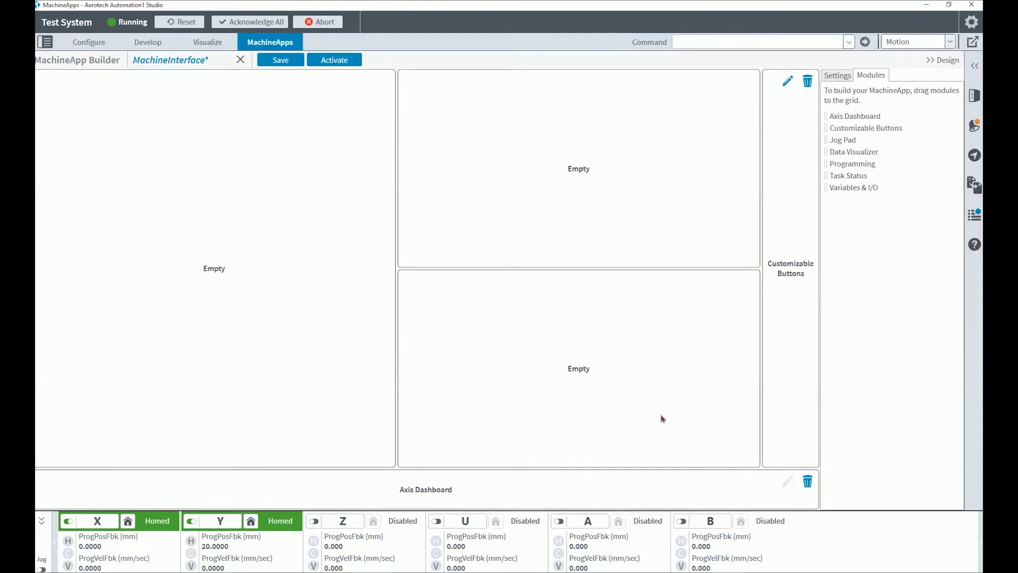
Place a Jog Pad in the top-middle pane with 10 mm X/Y distances and both diagonal axes enabled
left_click_drag(847, 144, 563, 153)
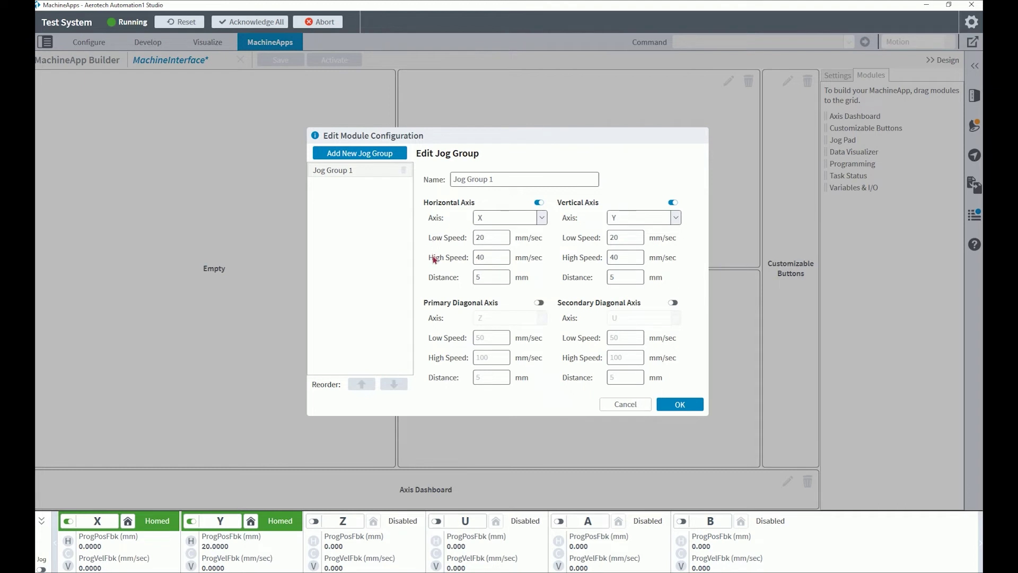
double_click(487, 273)
type("10")
double_click(614, 277)
type("1")
left_click(539, 302)
left_click(671, 302)
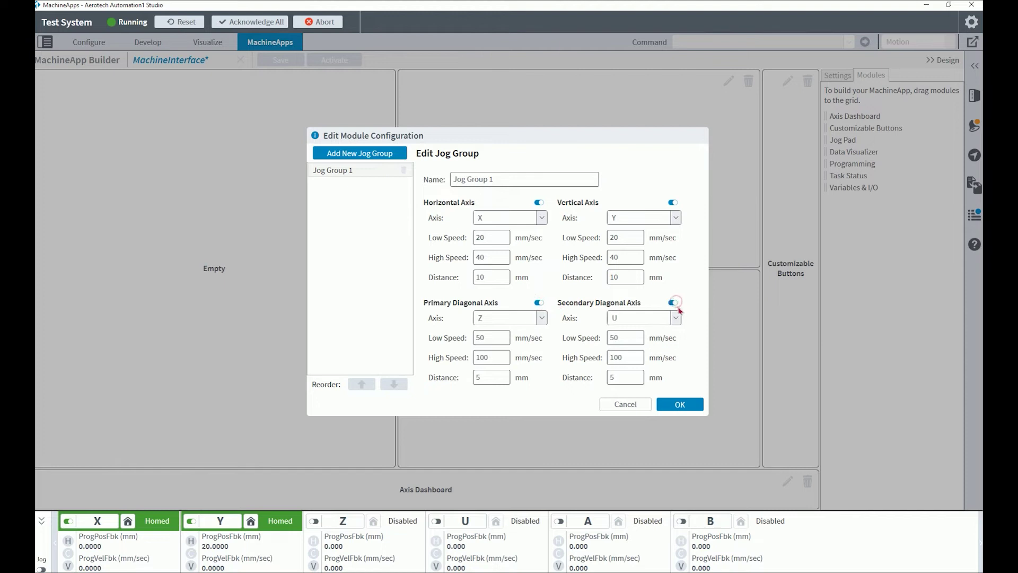
left_click(682, 406)
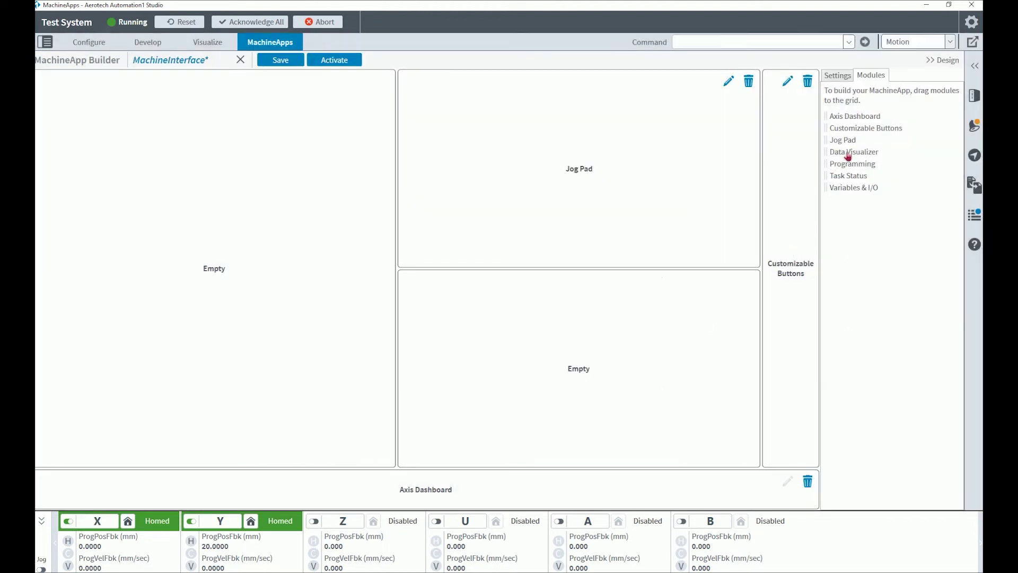
Place a default Data Visualizer in the lower-middle cell and a run-only Programming module (no Create, Edit/build, Debug) left
left_click_drag(848, 155, 582, 332)
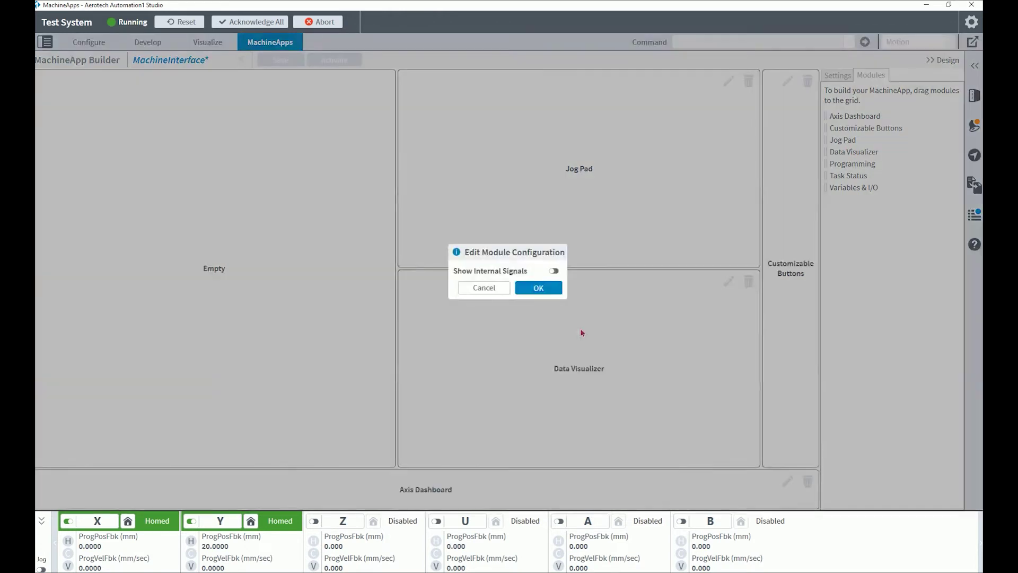
left_click(538, 287)
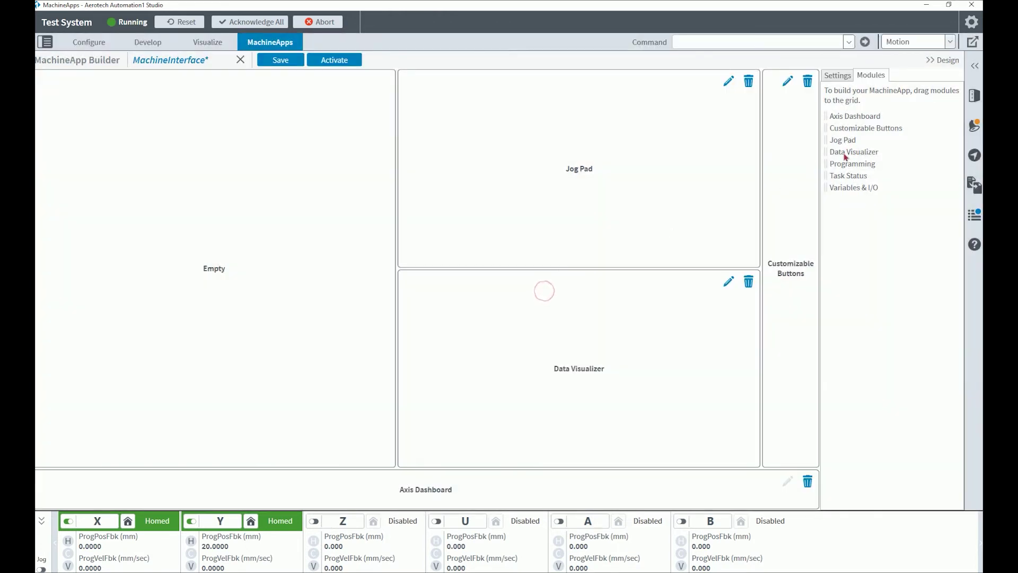
left_click_drag(862, 165, 202, 183)
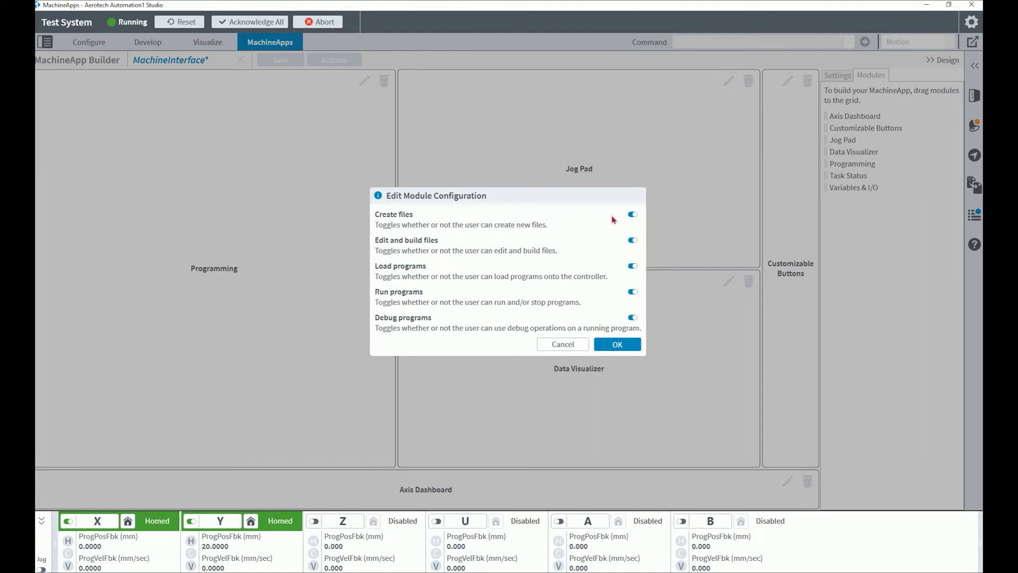
left_click(632, 215)
left_click(632, 241)
left_click(633, 317)
left_click(617, 345)
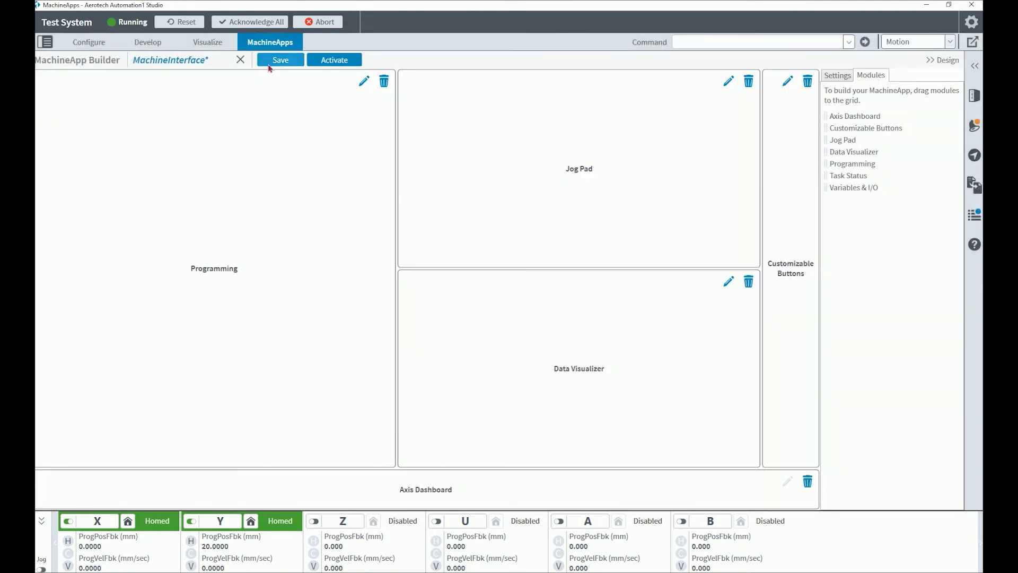
Save the MachineInterface MachineApp and activate it on the controller
left_click(274, 62)
left_click(331, 62)
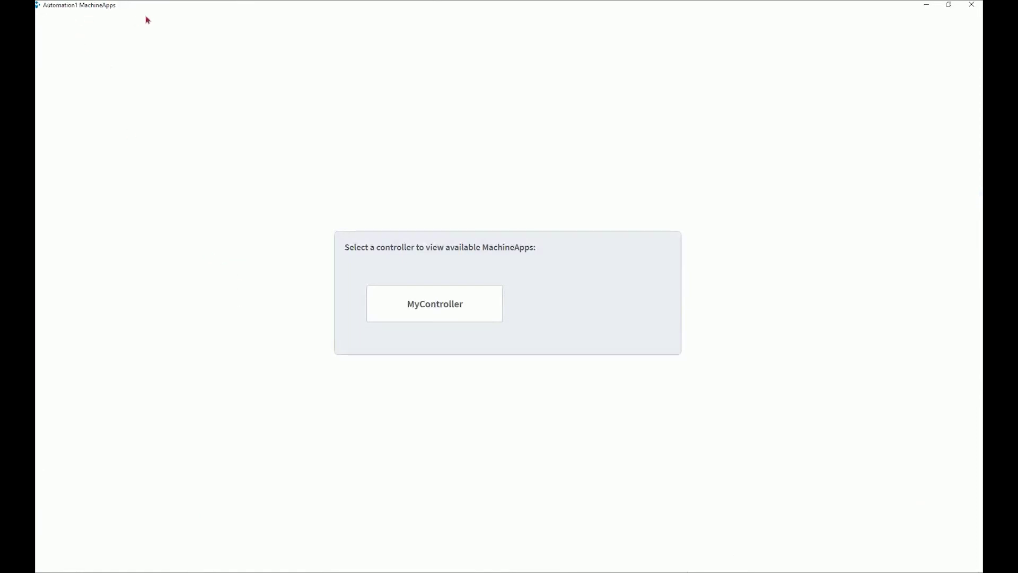
Launch the MachineInterface app from MyController's available MachineApps
left_click(439, 313)
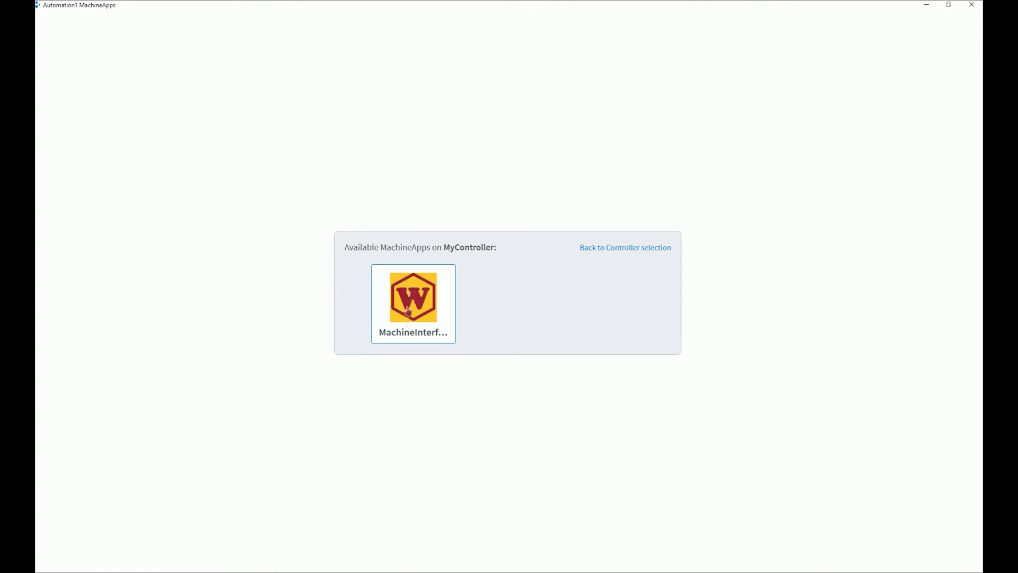
left_click(408, 310)
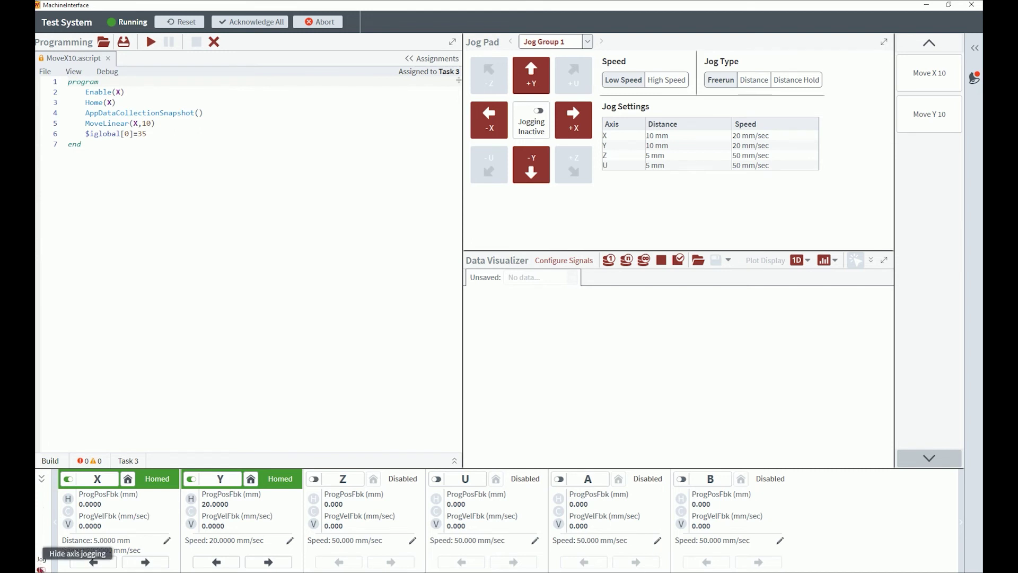
Hide the per-axis jog rows and collapse the axis panel to one row of readouts
left_click(41, 569)
left_click(41, 516)
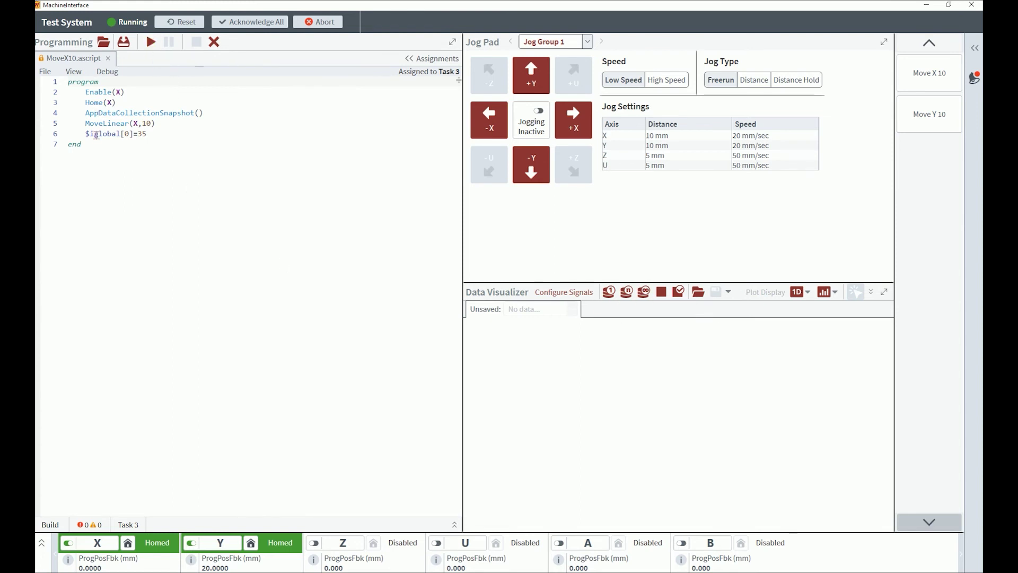
Run MoveX10, then add axis X Position Command to the Data Visualizer's signal list
double_click(94, 114)
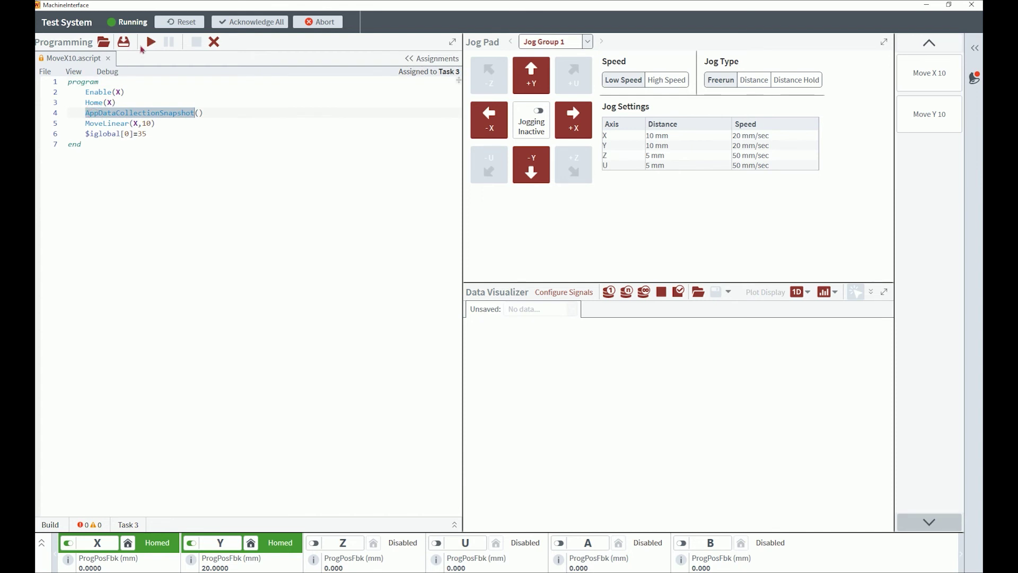
left_click(150, 42)
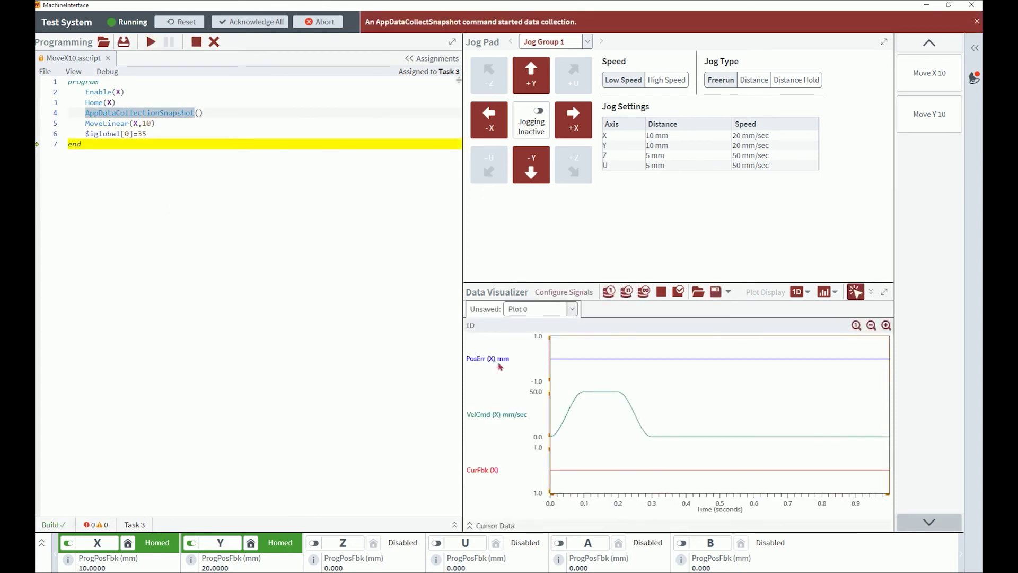
left_click(565, 293)
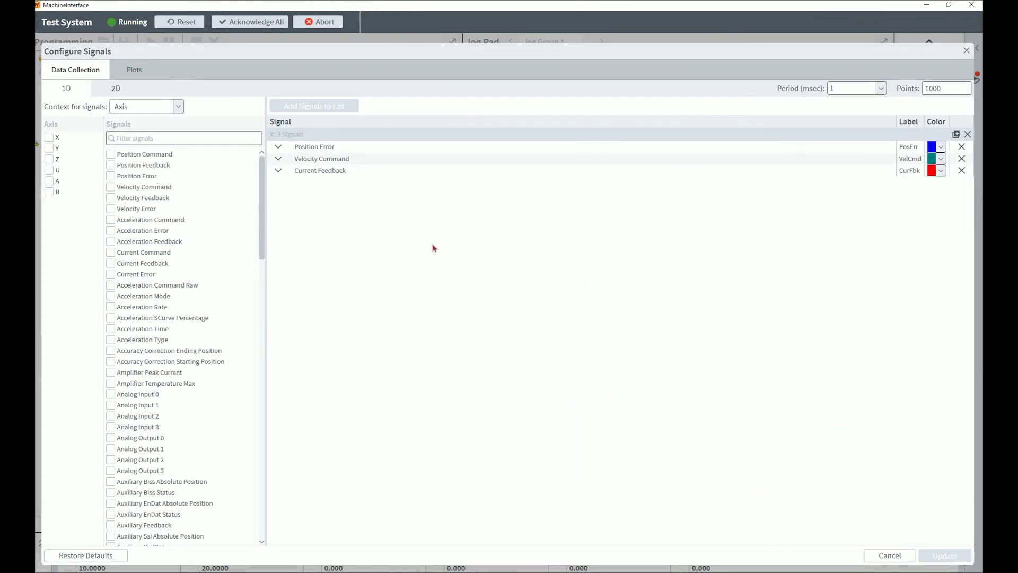
left_click(49, 137)
left_click(159, 108)
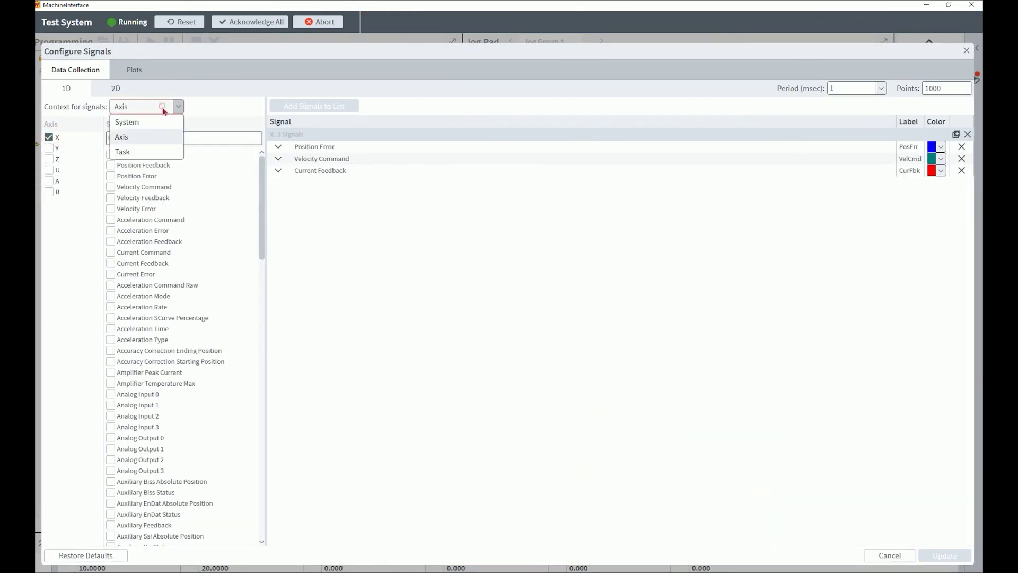
left_click(133, 137)
left_click(110, 154)
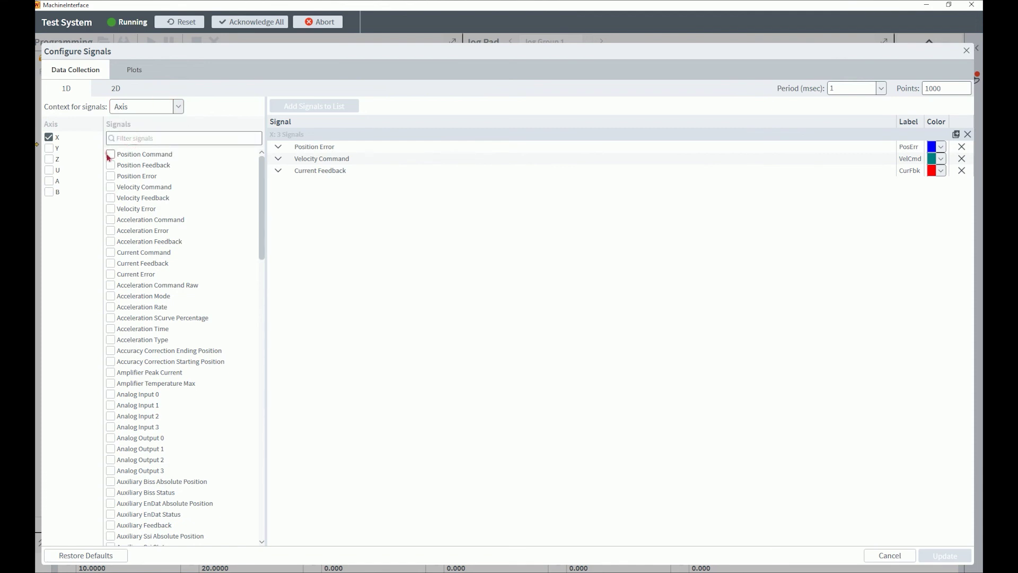
left_click(283, 105)
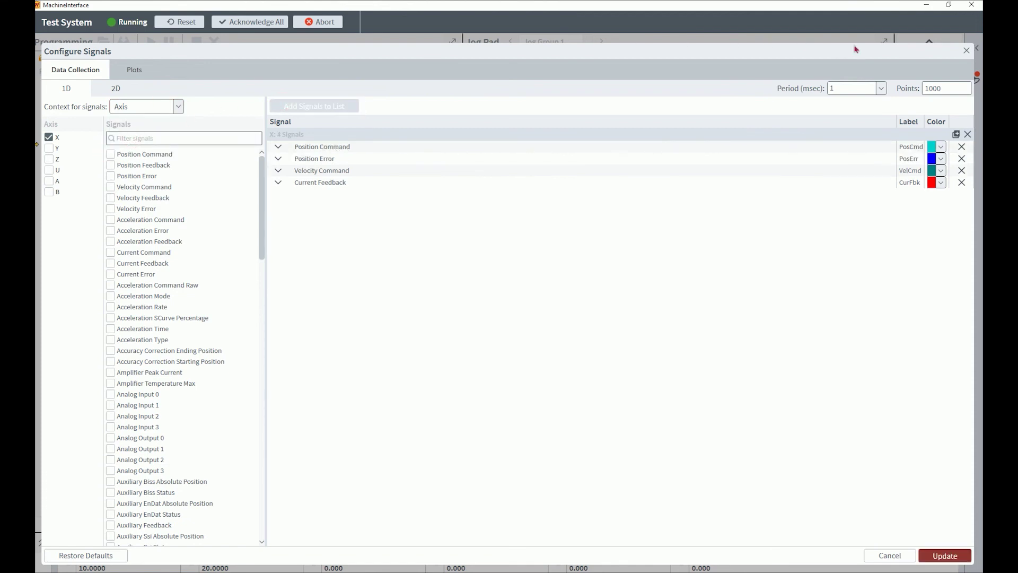
Apply the updated signals, rerun the program, and move X forward 10 mm three times
left_click(949, 555)
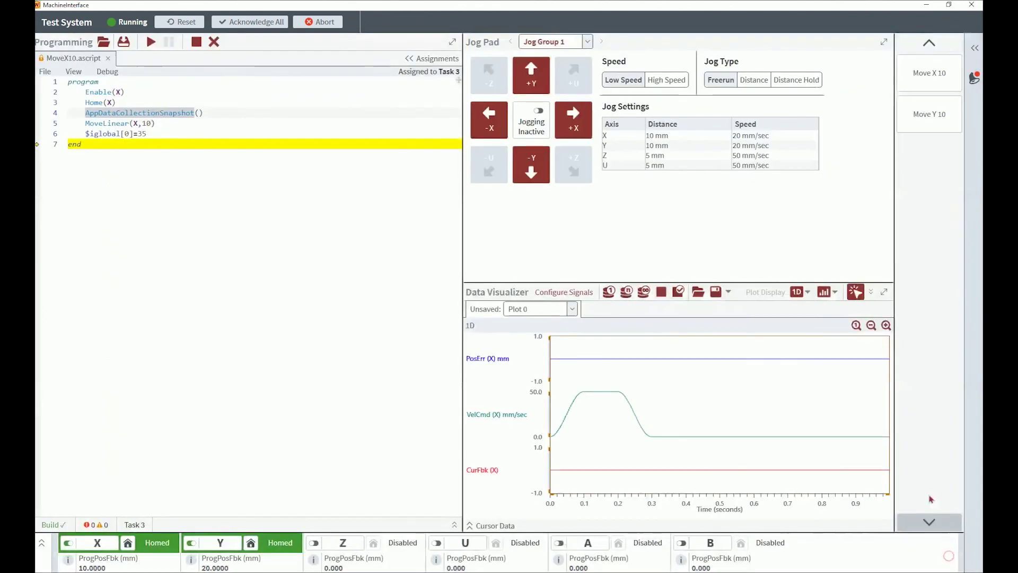
left_click(152, 43)
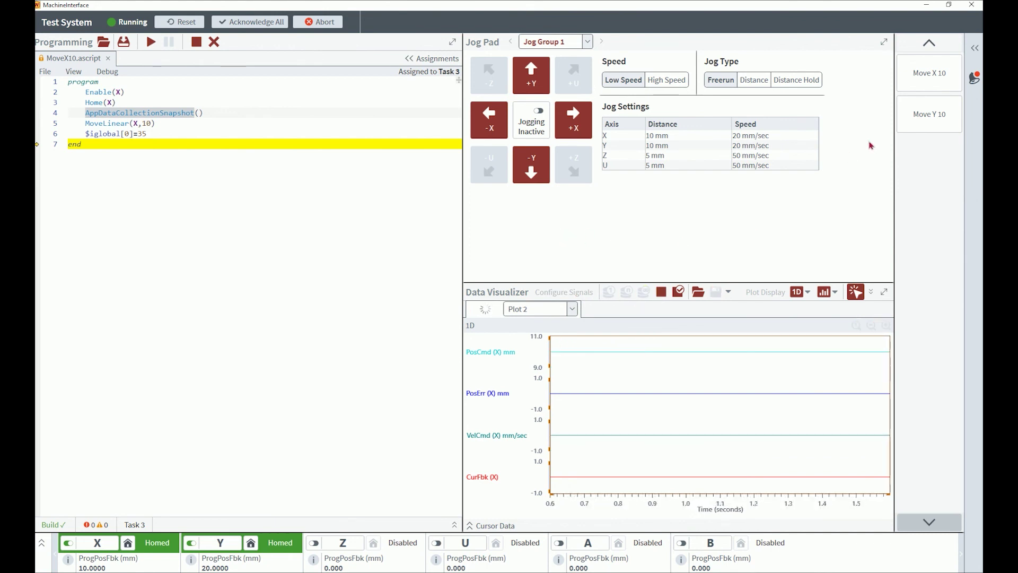
left_click(923, 75)
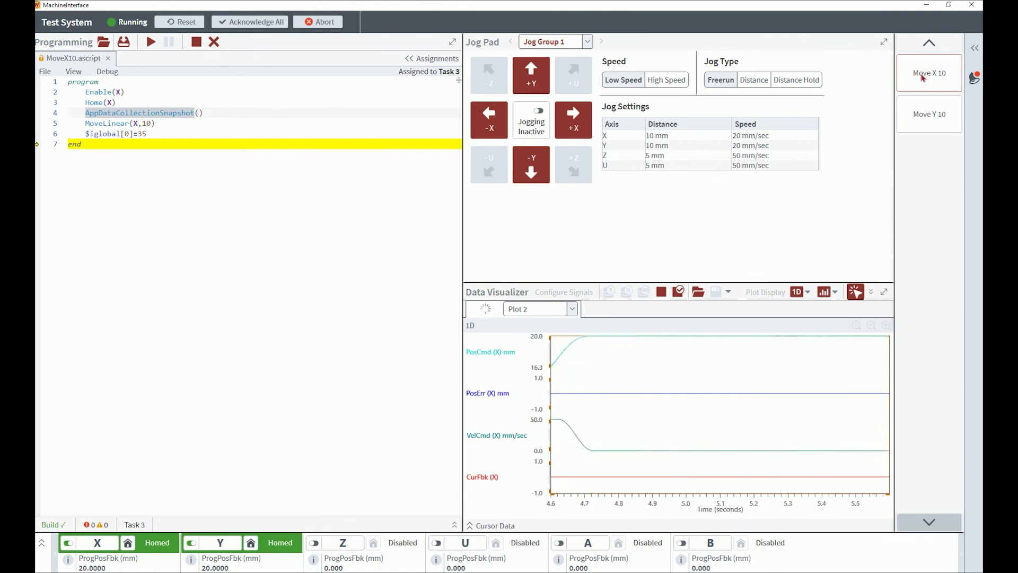
left_click(923, 75)
left_click(923, 74)
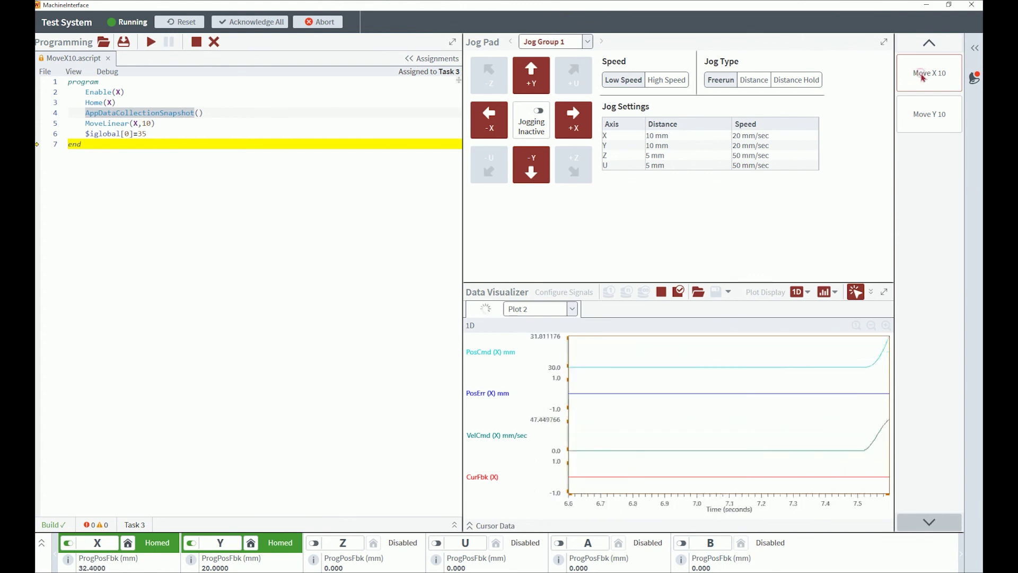
Jog X in the positive direction, then stop data collection
left_click(573, 128)
left_click(573, 127)
left_click(573, 127)
left_click(573, 127)
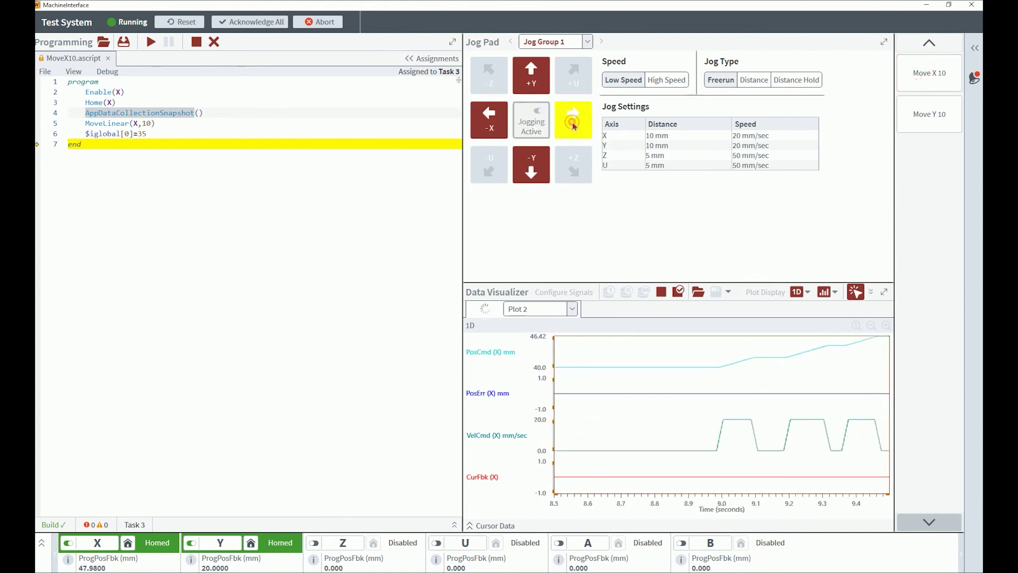
left_click(573, 126)
left_click(574, 126)
left_click(660, 292)
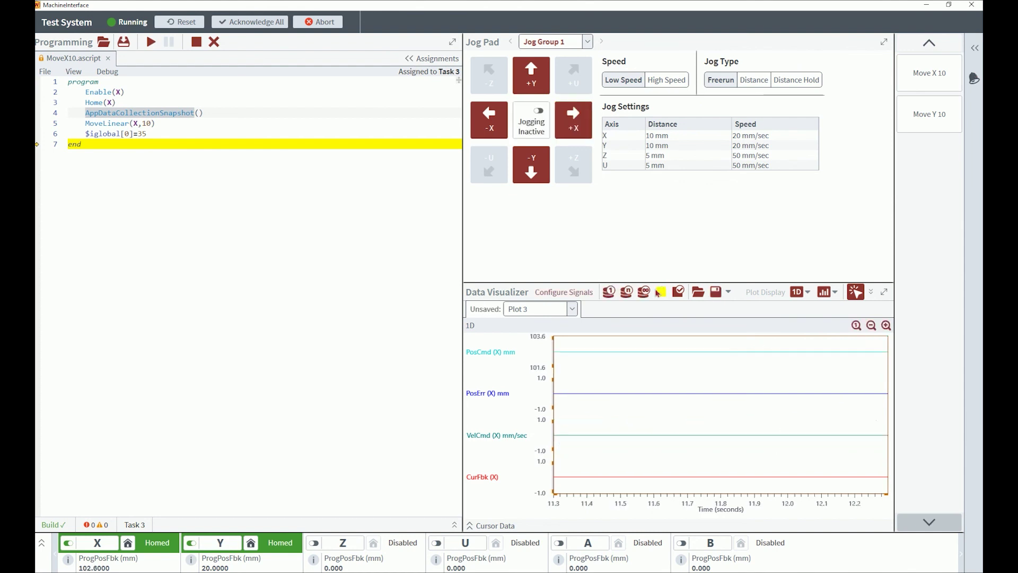